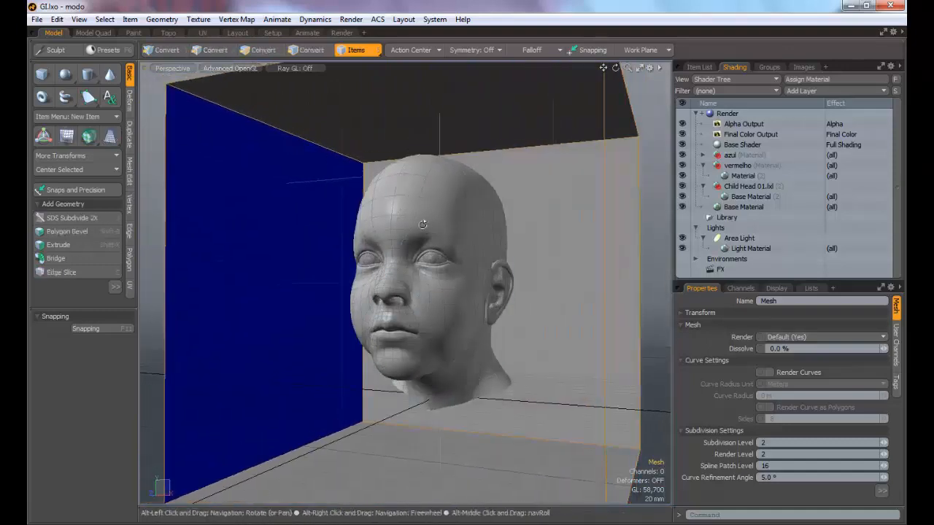
- Examine the head model inside the box with the blue and red walls from several angles and distances
{"action": "left_click_drag", "start_coordinate": [423, 224], "coordinate": [419, 151], "text": "alt"}
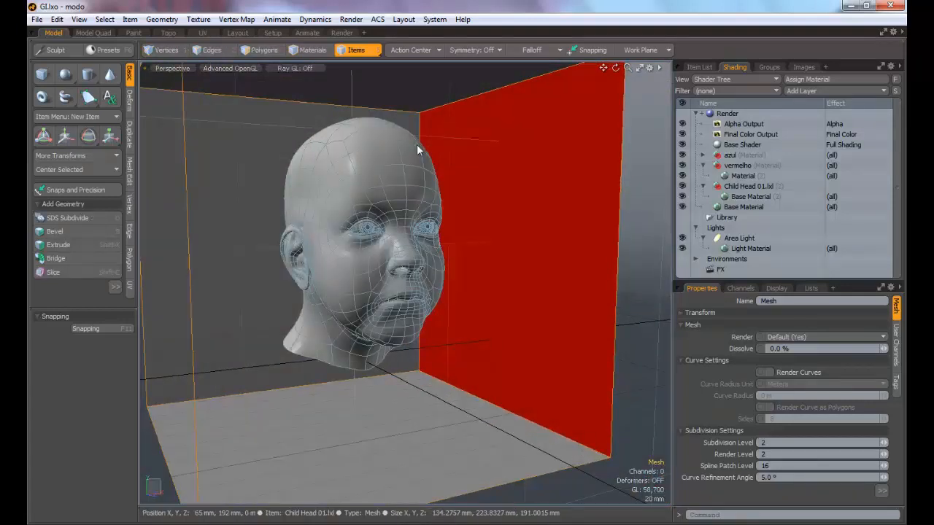
{"action": "left_click_drag", "start_coordinate": [402, 153], "coordinate": [408, 179], "text": "alt"}
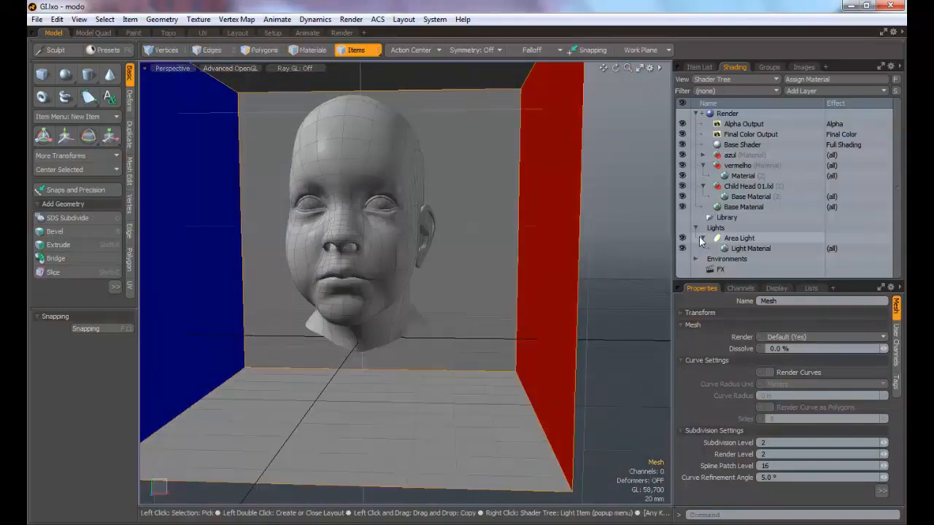
{"action": "left_click_drag", "start_coordinate": [380, 125], "coordinate": [435, 159], "text": "alt+shift"}
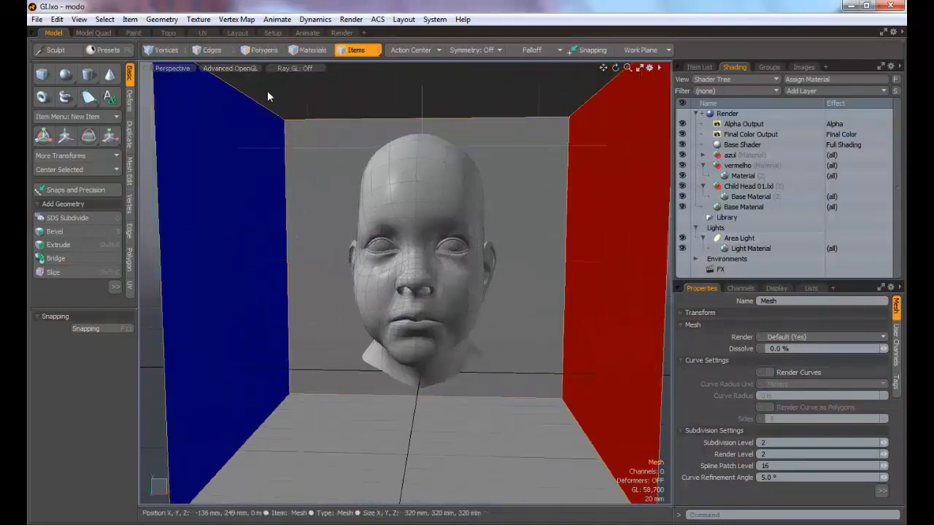
{"action": "left_click_drag", "start_coordinate": [384, 180], "coordinate": [396, 182], "text": "alt"}
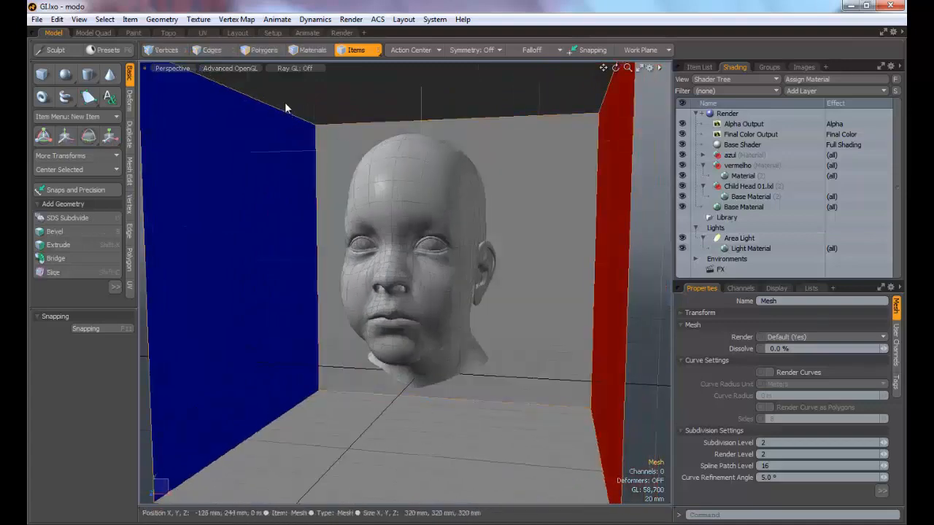
{"action": "left_click_drag", "start_coordinate": [381, 167], "coordinate": [363, 133], "text": "alt"}
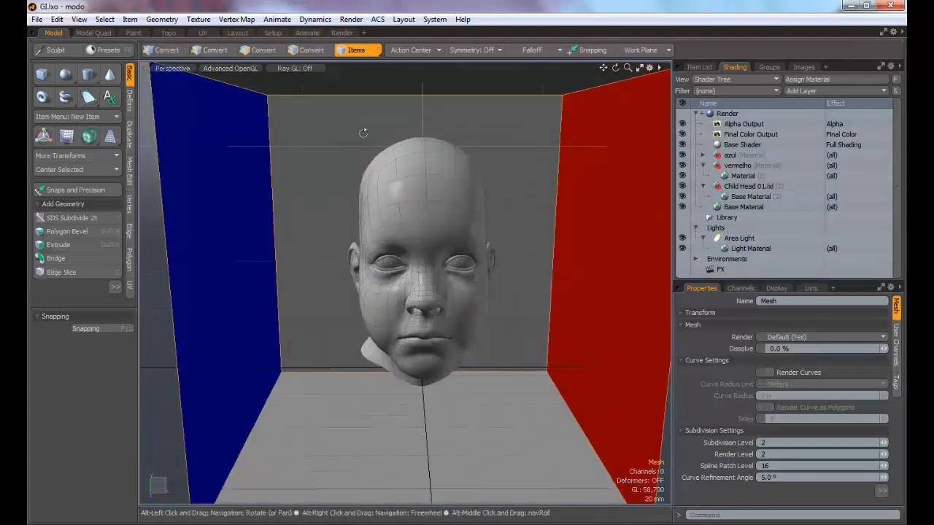
{"action": "left_click_drag", "start_coordinate": [473, 155], "coordinate": [386, 240], "text": "alt"}
{"action": "left_click_drag", "start_coordinate": [381, 201], "coordinate": [337, 90], "text": "alt"}
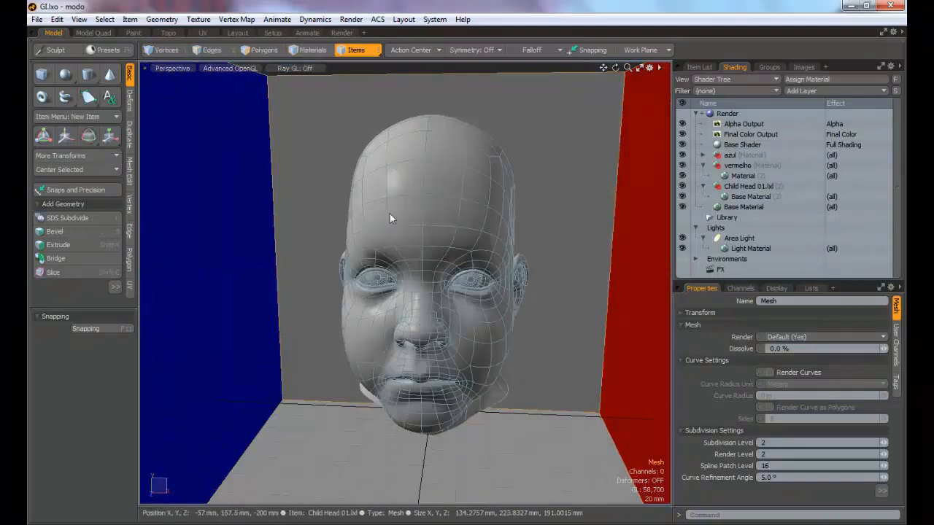
{"action": "left_click_drag", "start_coordinate": [398, 208], "coordinate": [310, 209], "text": "alt"}
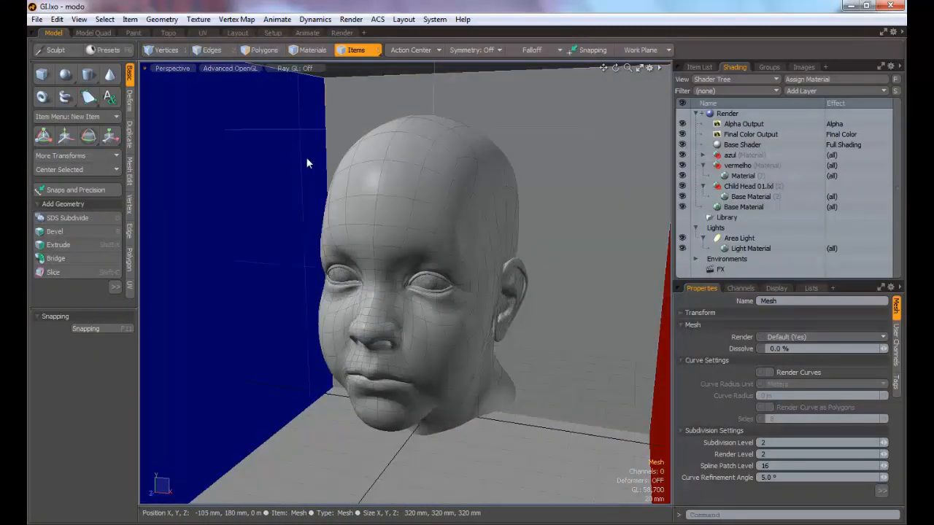
{"action": "left_click_drag", "start_coordinate": [496, 168], "coordinate": [477, 181], "text": "alt"}
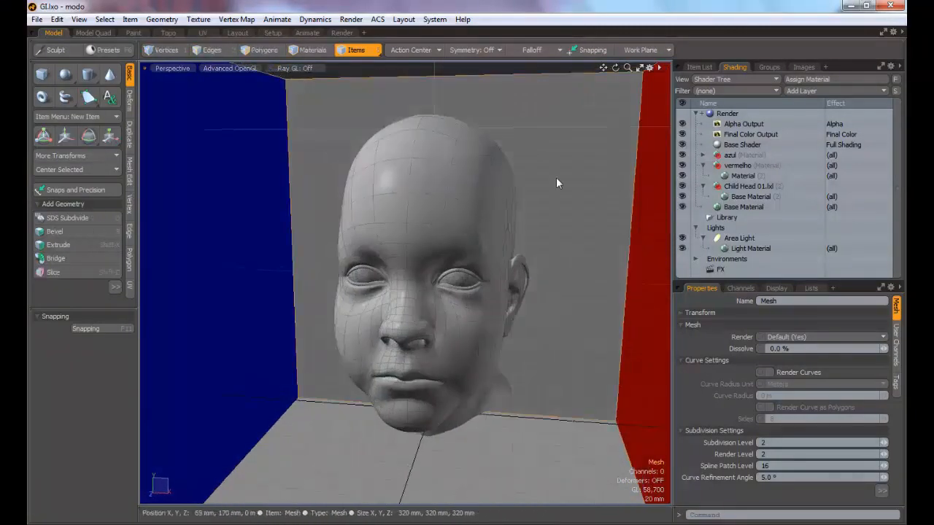
{"action": "left_click_drag", "start_coordinate": [318, 152], "coordinate": [438, 206], "text": "alt"}
{"action": "left_click_drag", "start_coordinate": [438, 206], "coordinate": [418, 205], "text": "alt"}
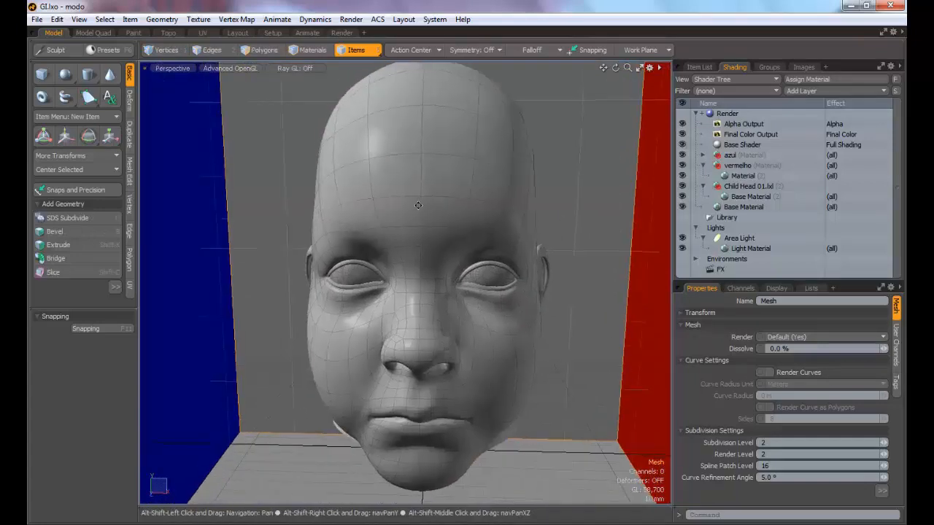
{"action": "left_click_drag", "start_coordinate": [532, 237], "coordinate": [390, 197], "text": "ctrl+alt"}
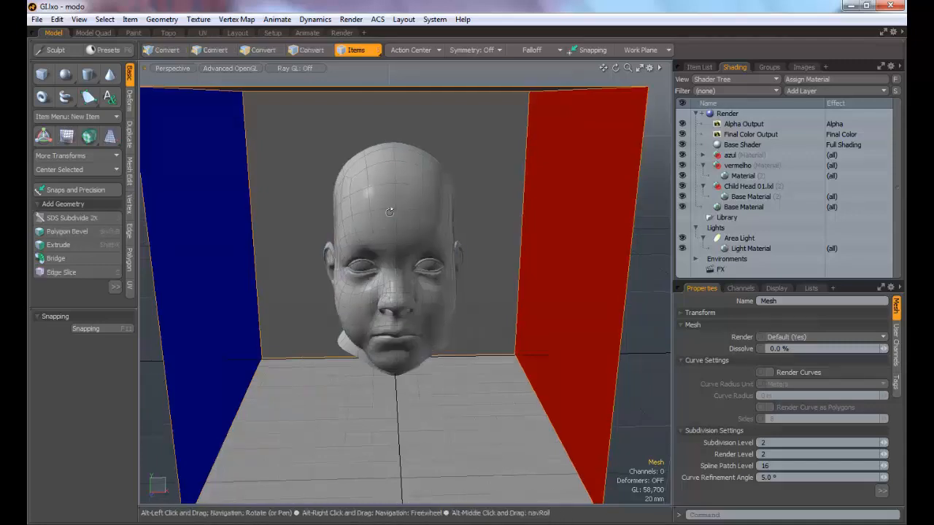
{"action": "left_click_drag", "start_coordinate": [404, 227], "coordinate": [430, 238], "text": "ctrl+alt"}
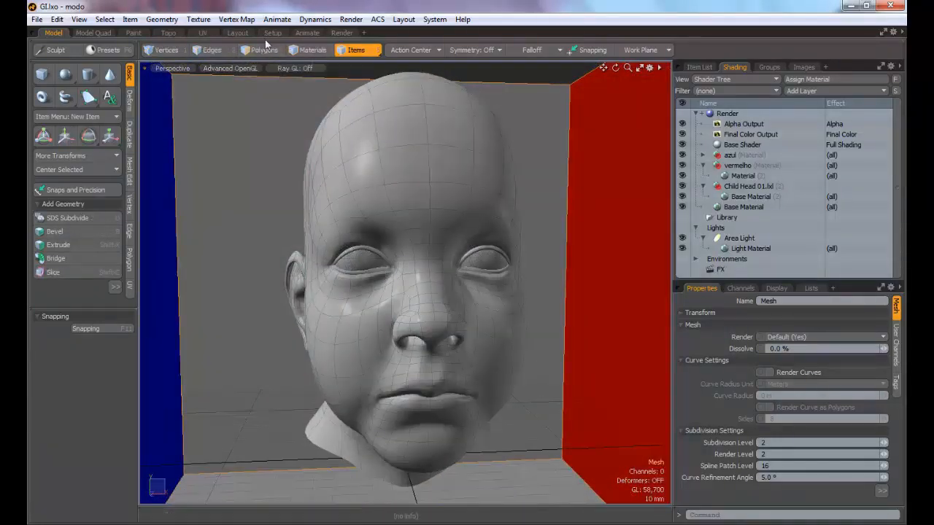
{"action": "mouse_move", "coordinate": [392, 175]}
{"action": "left_mouse_down", "text": "alt"}
{"action": "mouse_move", "coordinate": [387, 169]}
{"action": "mouse_move", "coordinate": [409, 197]}
{"action": "mouse_move", "coordinate": [378, 199]}
{"action": "mouse_move", "coordinate": [383, 215]}
{"action": "mouse_move", "coordinate": [448, 199]}
{"action": "mouse_move", "coordinate": [308, 202]}
{"action": "mouse_move", "coordinate": [438, 197]}
{"action": "mouse_move", "coordinate": [275, 119]}
{"action": "mouse_move", "coordinate": [395, 194]}
{"action": "mouse_move", "coordinate": [602, 161]}
{"action": "mouse_move", "coordinate": [408, 184]}
{"action": "left_mouse_up", "text": "alt"}
{"action": "scroll", "coordinate": [379, 199], "scroll_direction": "down", "scroll_amount": 3, "text": "alt"}
{"action": "left_click_drag", "start_coordinate": [373, 86], "coordinate": [371, 110], "text": "alt+shift"}
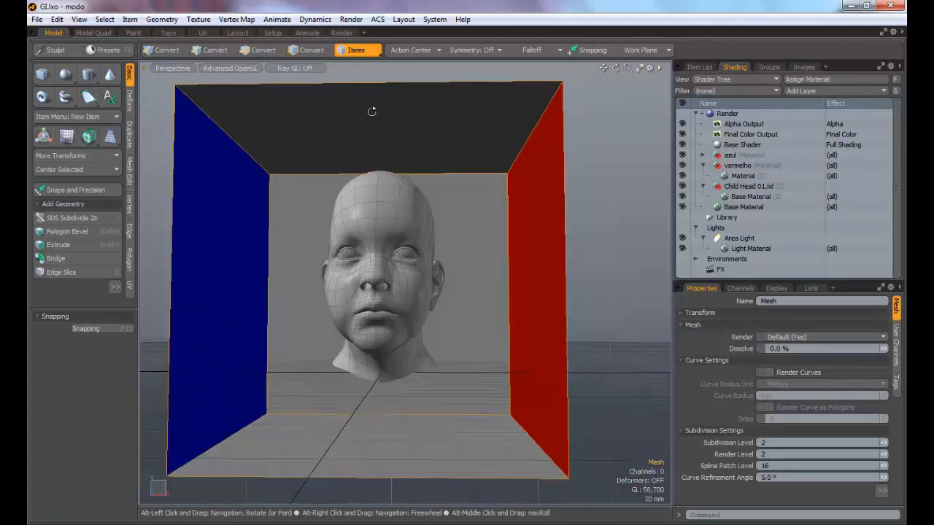
- Toggle the scene lights on in the viewport to inspect their effect on the box and head, and toggle them off again
{"action": "key", "text": "ctrl+3"}
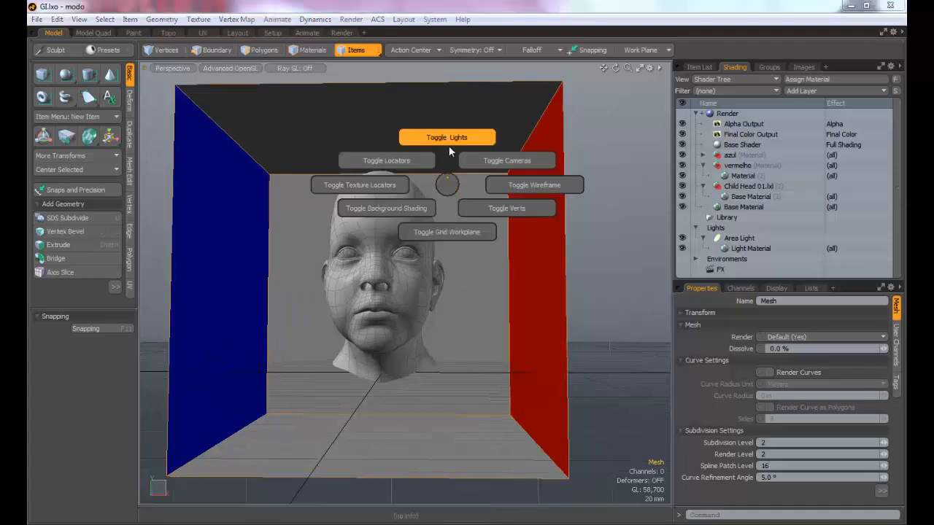
{"action": "left_click", "coordinate": [449, 151]}
{"action": "mouse_move", "coordinate": [392, 151]}
{"action": "left_mouse_down", "text": "alt"}
{"action": "mouse_move", "coordinate": [406, 146]}
{"action": "mouse_move", "coordinate": [366, 113]}
{"action": "mouse_move", "coordinate": [402, 124]}
{"action": "mouse_move", "coordinate": [352, 252]}
{"action": "mouse_move", "coordinate": [219, 212]}
{"action": "mouse_move", "coordinate": [202, 250]}
{"action": "mouse_move", "coordinate": [395, 219]}
{"action": "left_mouse_up", "text": "alt"}
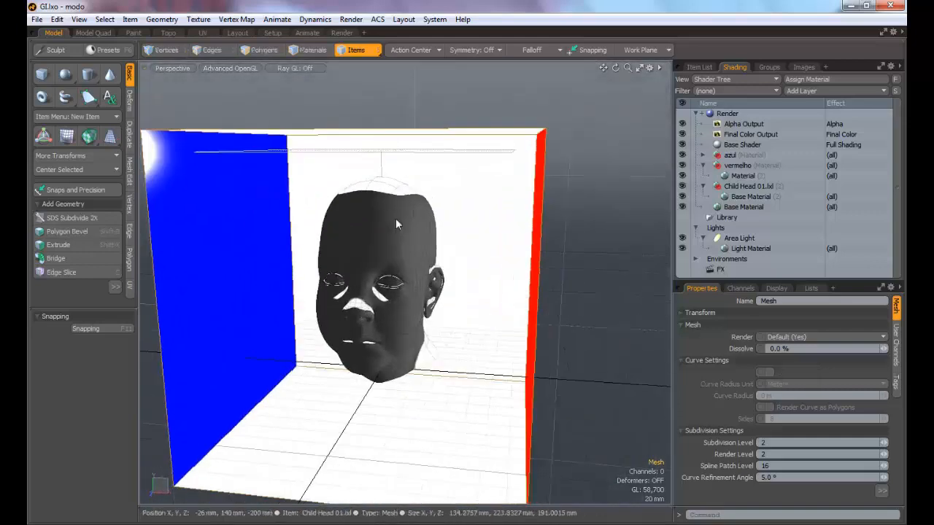
{"action": "key", "text": "ctrl+3"}
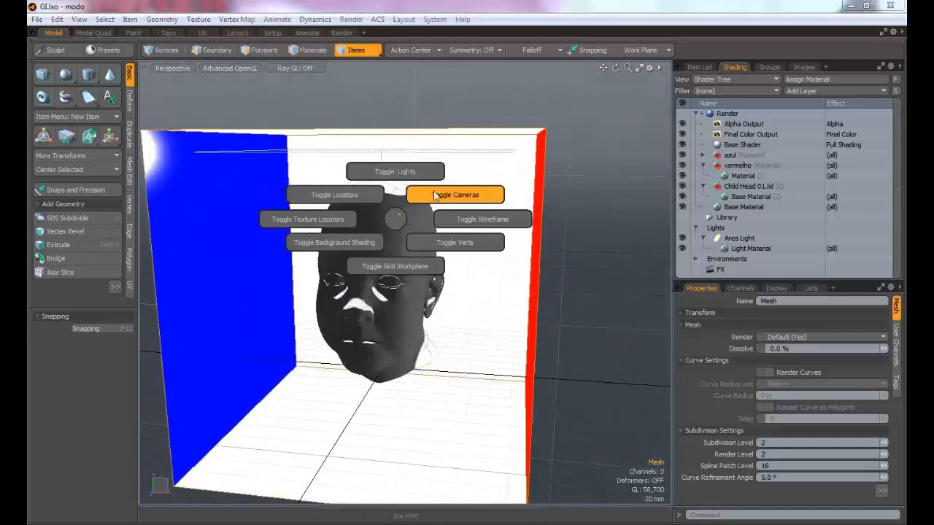
{"action": "left_click", "coordinate": [394, 172]}
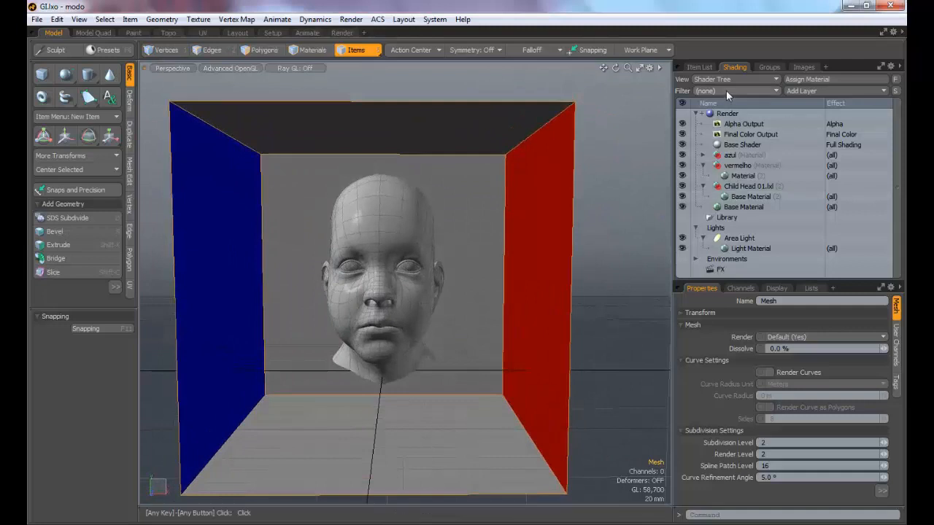
- Disable Indirect Illumination in the Render item's Global Illumination settings and collapse the Ambient Light section
{"action": "left_click", "coordinate": [726, 114]}
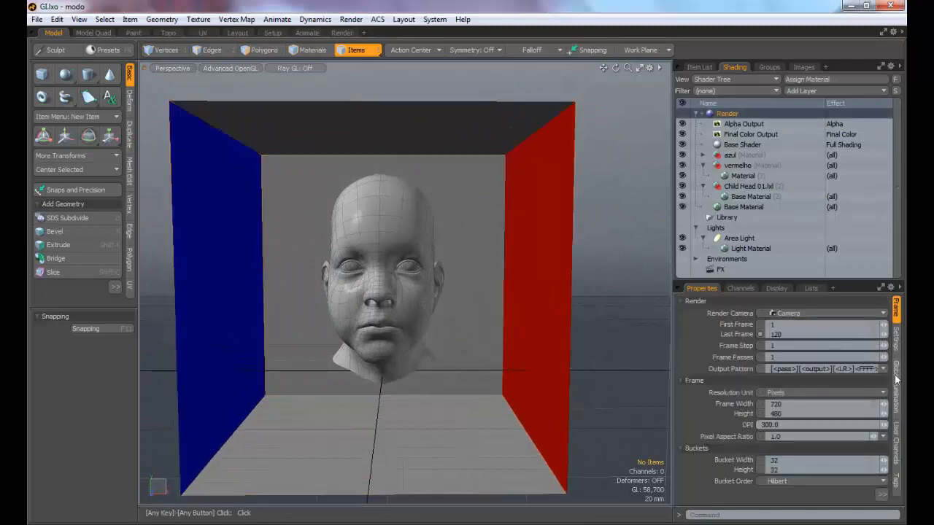
{"action": "left_click", "coordinate": [897, 379]}
{"action": "left_click", "coordinate": [761, 348]}
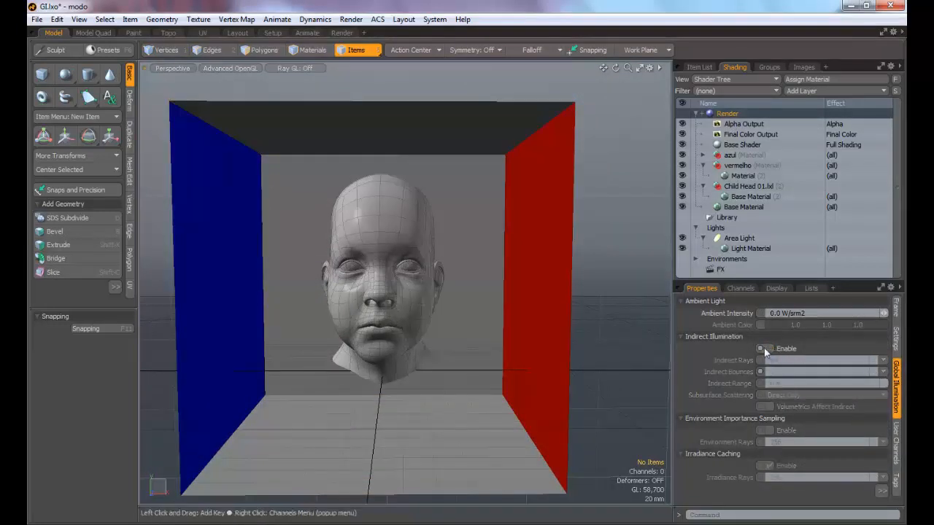
{"action": "left_click", "coordinate": [793, 299]}
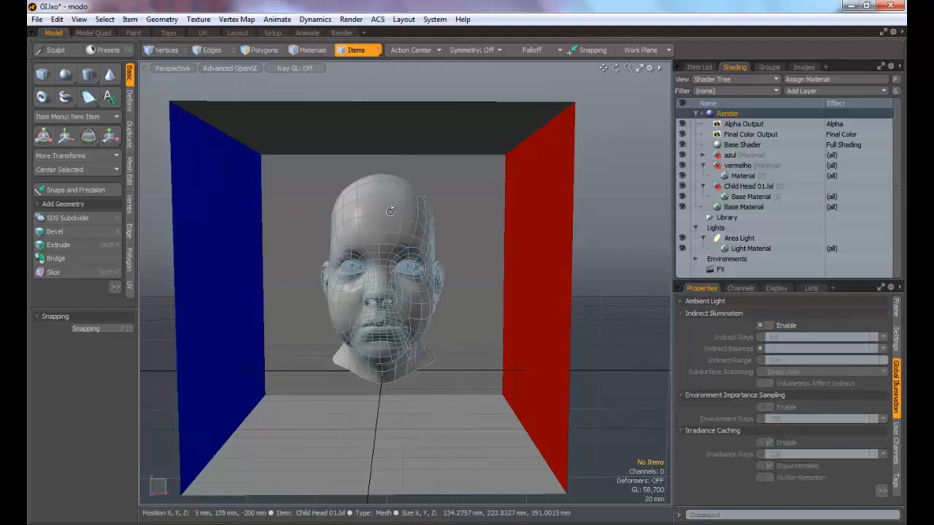
- Open the render preview window over the viewport to render the boxed head without indirect light
{"action": "left_click_drag", "start_coordinate": [390, 211], "coordinate": [418, 223], "text": "ctrl+alt"}
{"action": "key", "text": "F8"}
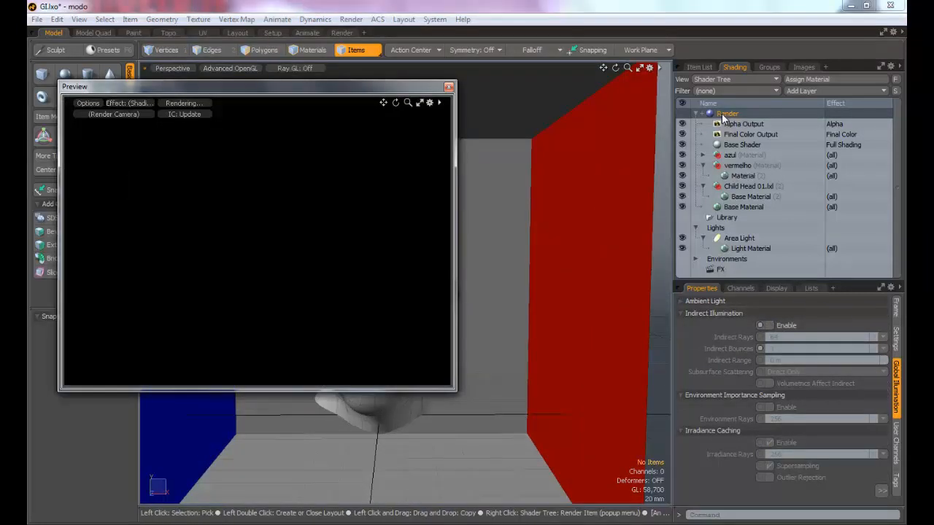
{"action": "left_click_drag", "start_coordinate": [286, 87], "coordinate": [279, 76]}
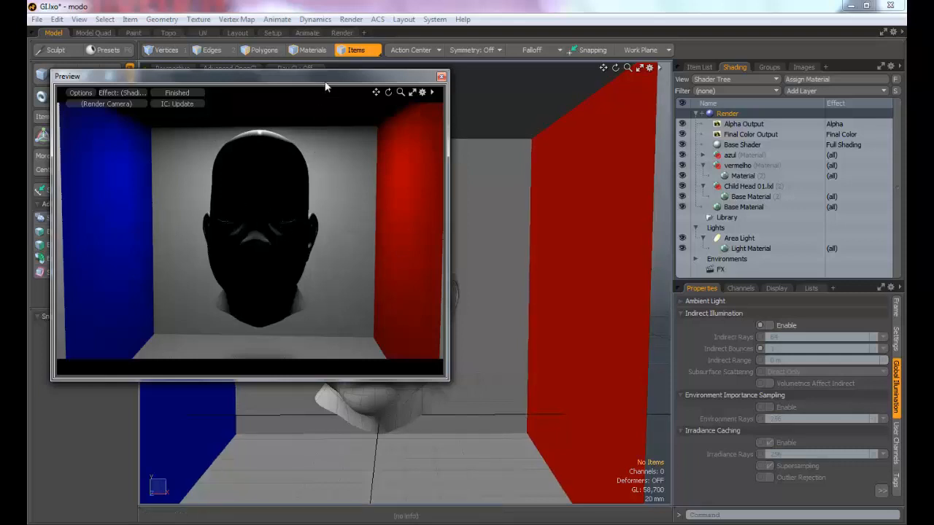
- Place the render preview clear of the shader tree and render properties, and enable Indirect Illumination
{"action": "left_click_drag", "start_coordinate": [181, 73], "coordinate": [568, 52]}
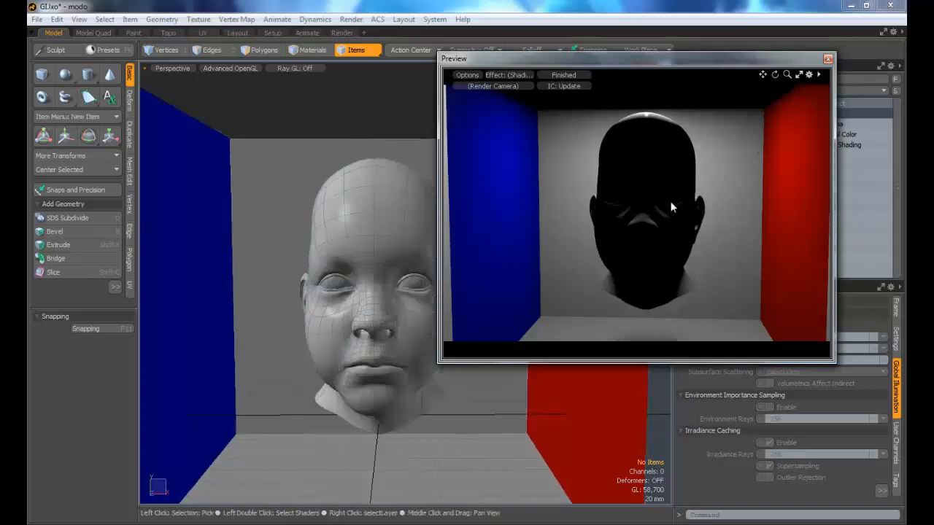
{"action": "left_click_drag", "start_coordinate": [687, 59], "coordinate": [467, 60]}
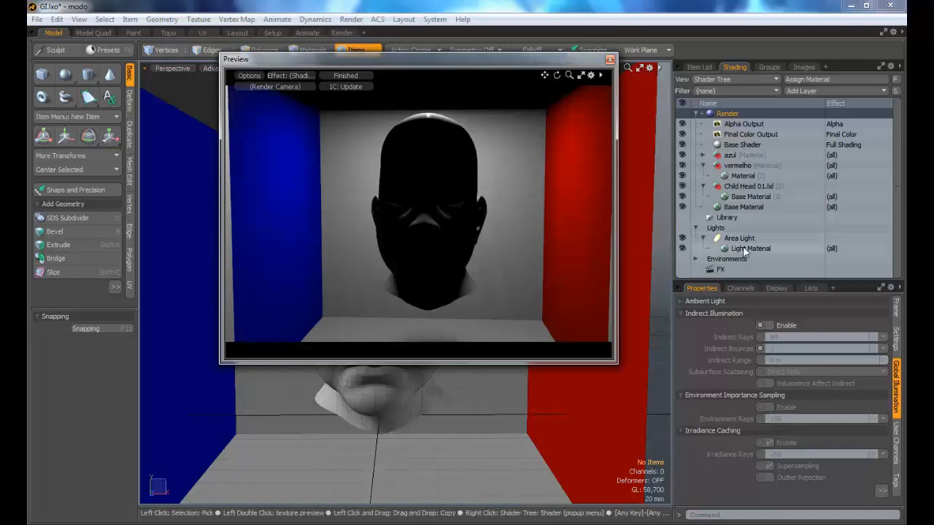
{"action": "left_click", "coordinate": [769, 325]}
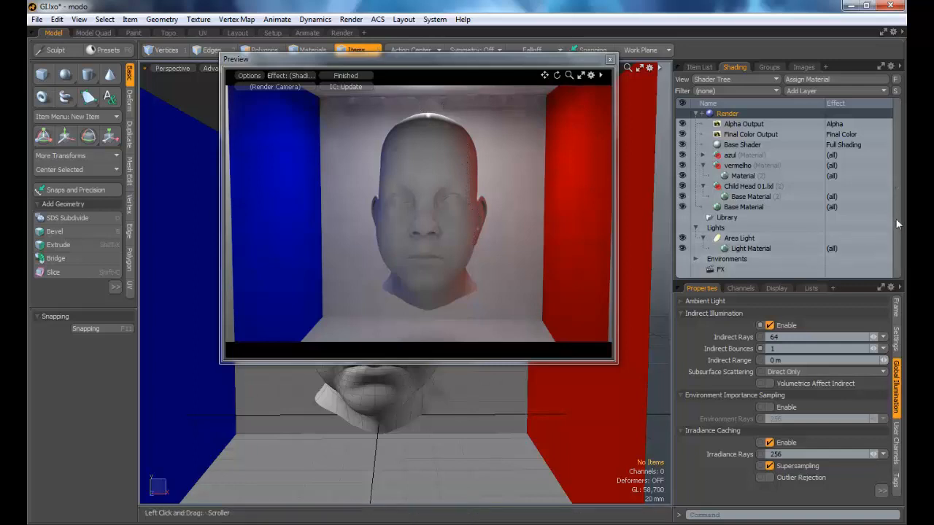
- Change the diffuse color of the material in the vermelho group to green (0.0, 1.0, 0.01)
{"action": "left_click", "coordinate": [743, 248]}
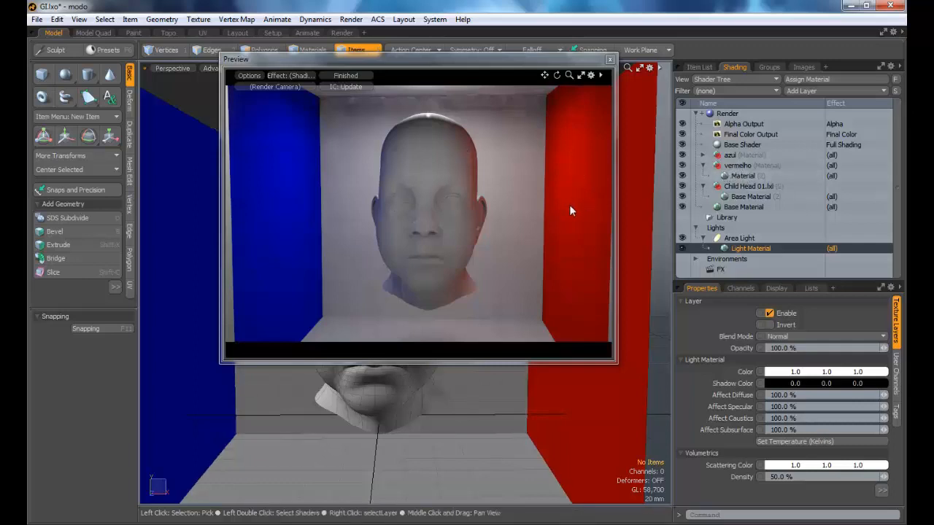
{"action": "left_click", "coordinate": [741, 176]}
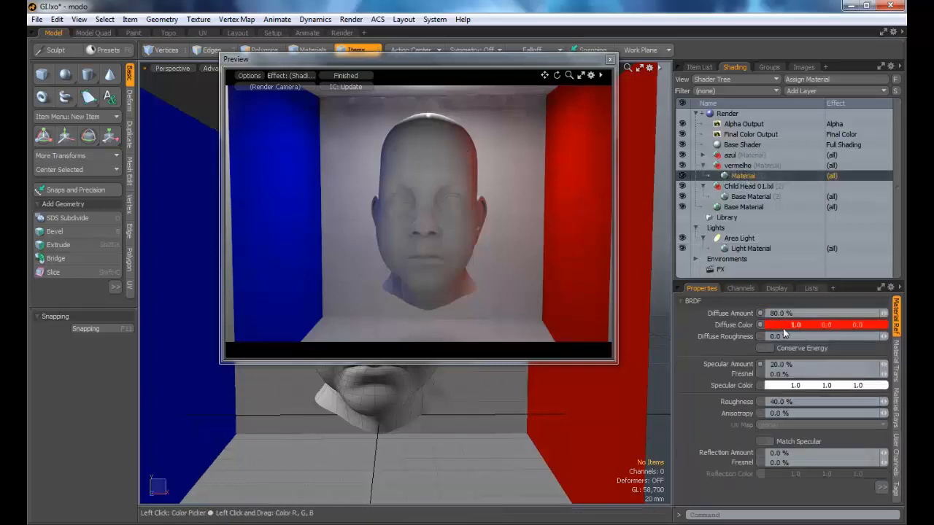
{"action": "left_click", "coordinate": [806, 331]}
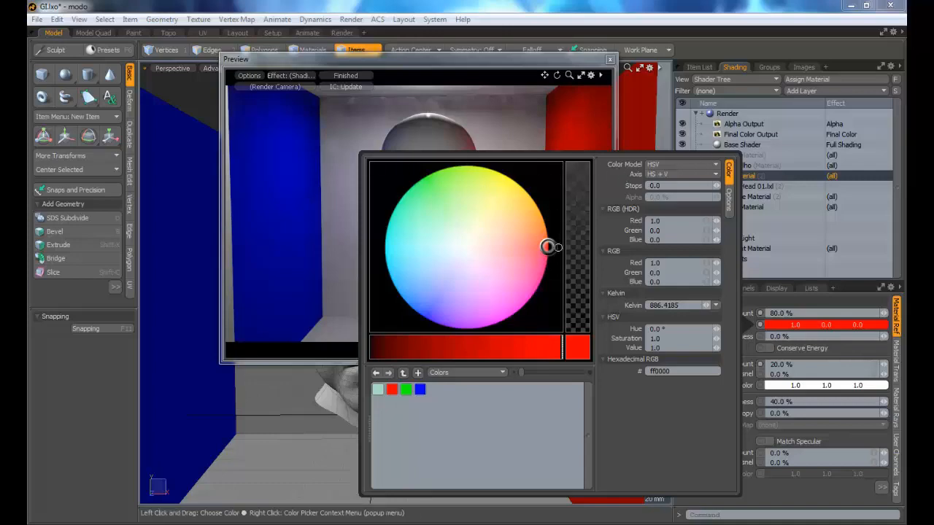
{"action": "left_click_drag", "start_coordinate": [547, 246], "coordinate": [423, 175]}
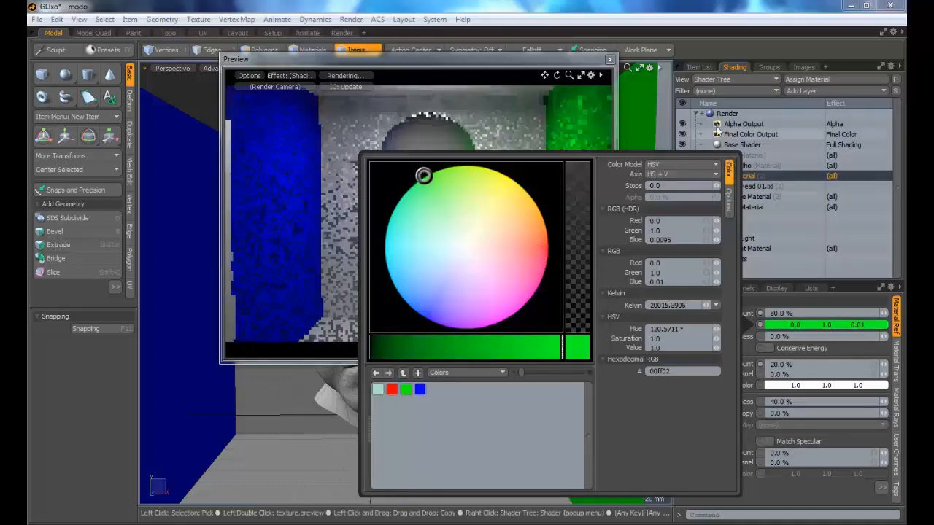
{"action": "left_click", "coordinate": [715, 45]}
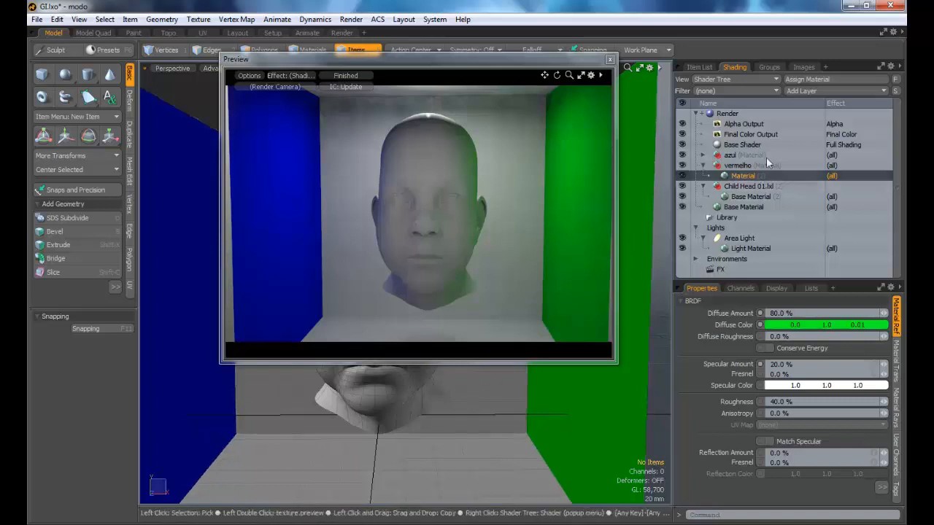
- Compare the preview with the Render item's Indirect Illumination off and on, leaving it enabled, and reposition the preview window over the viewport
{"action": "left_click", "coordinate": [752, 113]}
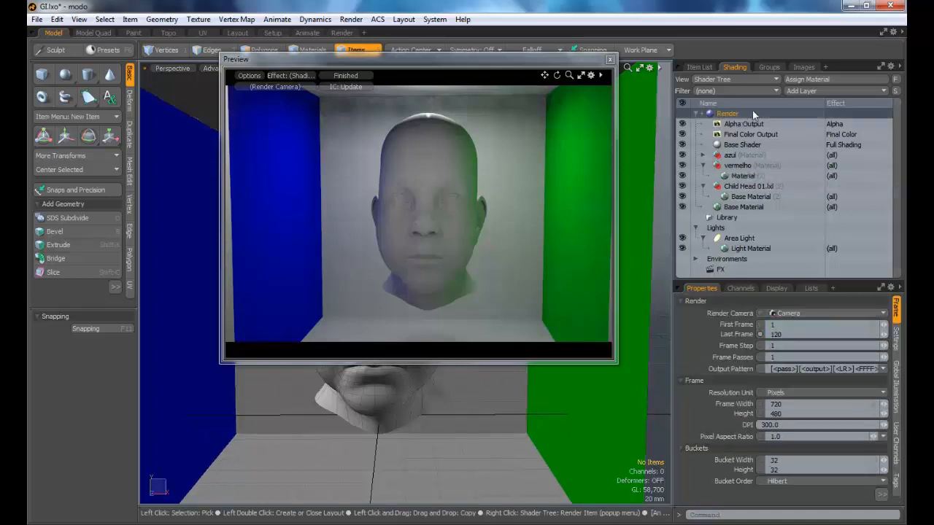
{"action": "left_click", "coordinate": [896, 386]}
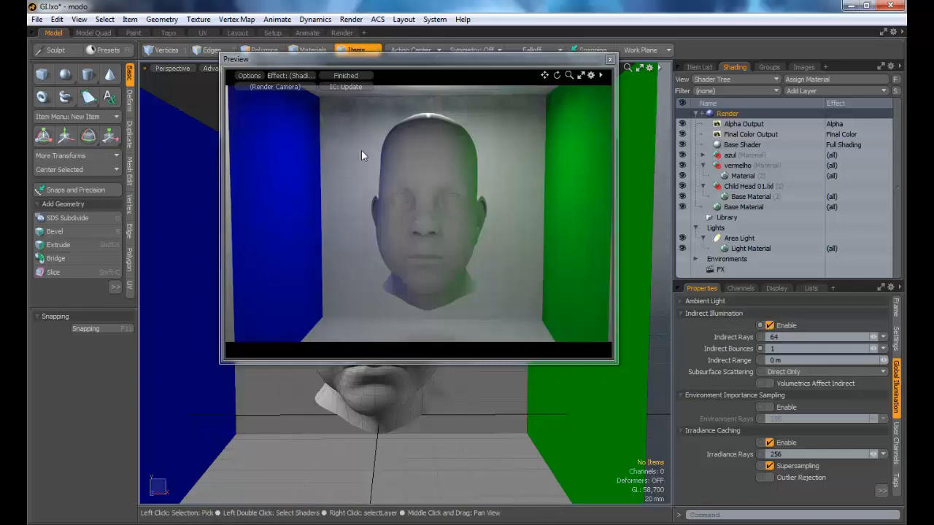
{"action": "left_click", "coordinate": [769, 325]}
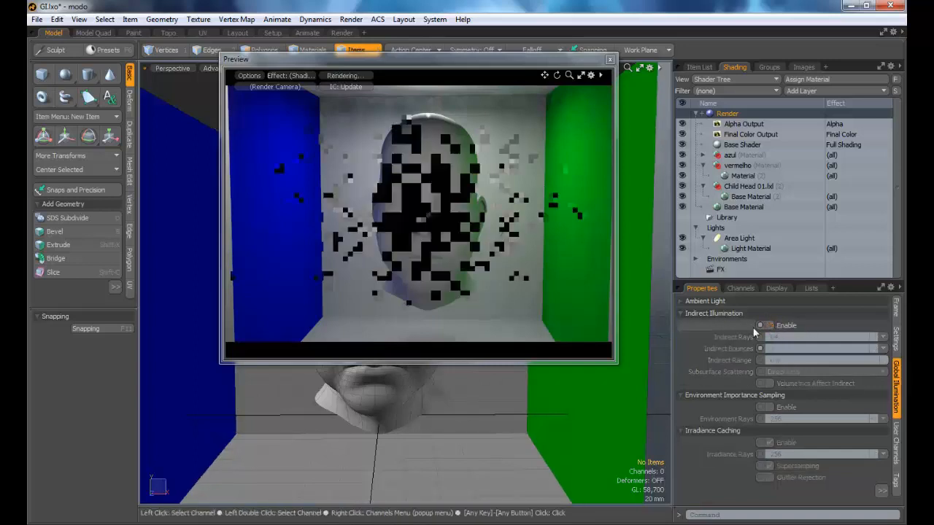
{"action": "left_click", "coordinate": [763, 328]}
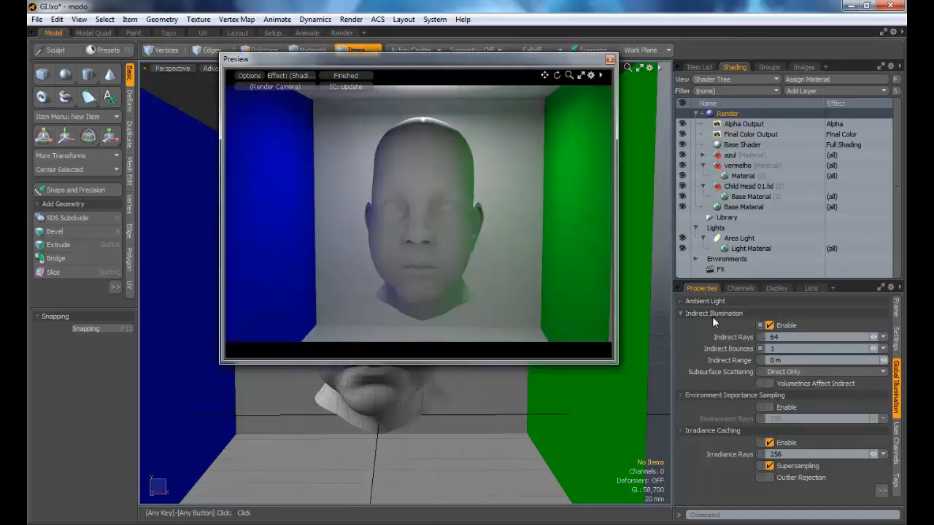
{"action": "left_click_drag", "start_coordinate": [439, 61], "coordinate": [388, 84]}
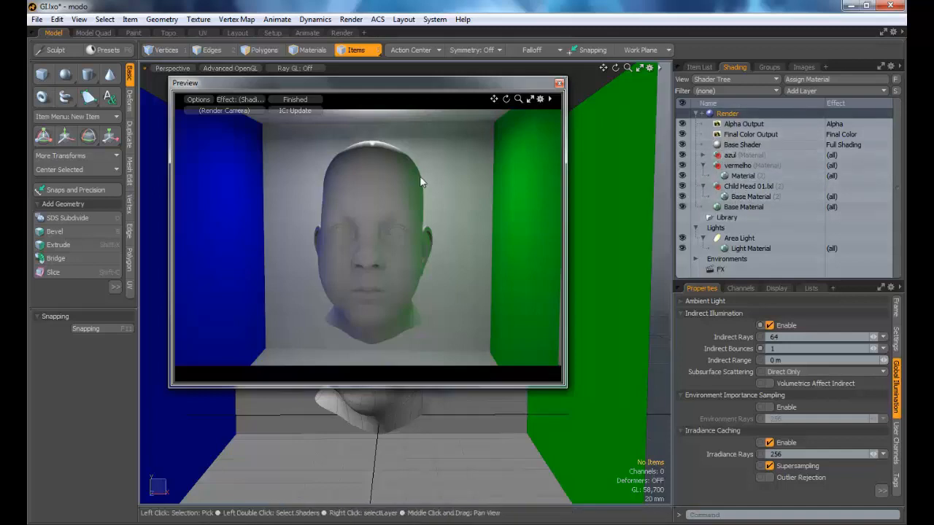
{"action": "left_click_drag", "start_coordinate": [418, 88], "coordinate": [496, 109]}
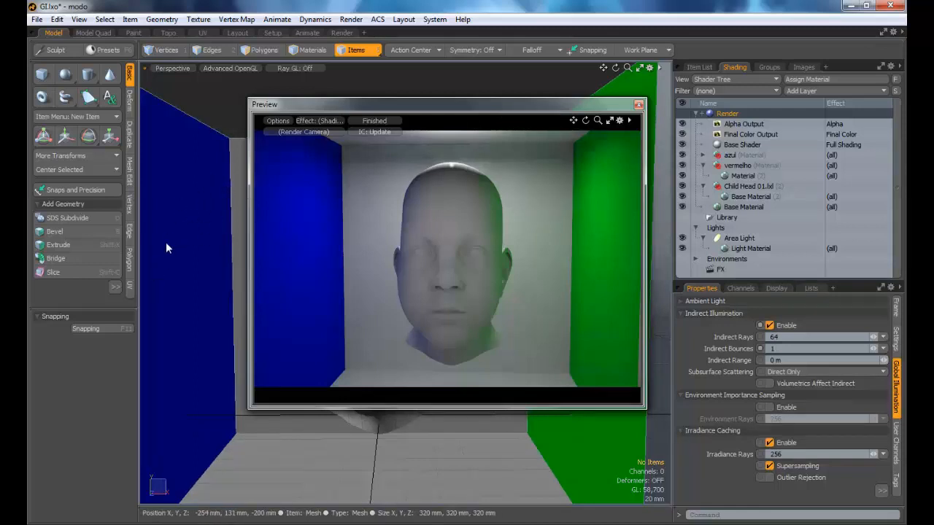
- Reposition the preview window higher over the viewport, clear of the shader tree and render properties
{"action": "left_click_drag", "start_coordinate": [529, 104], "coordinate": [441, 99]}
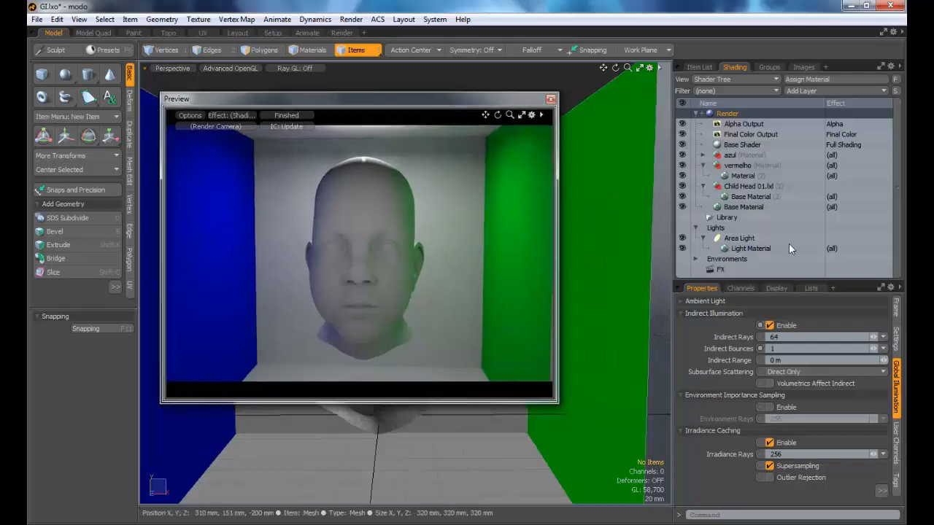
{"action": "left_click_drag", "start_coordinate": [286, 101], "coordinate": [339, 103]}
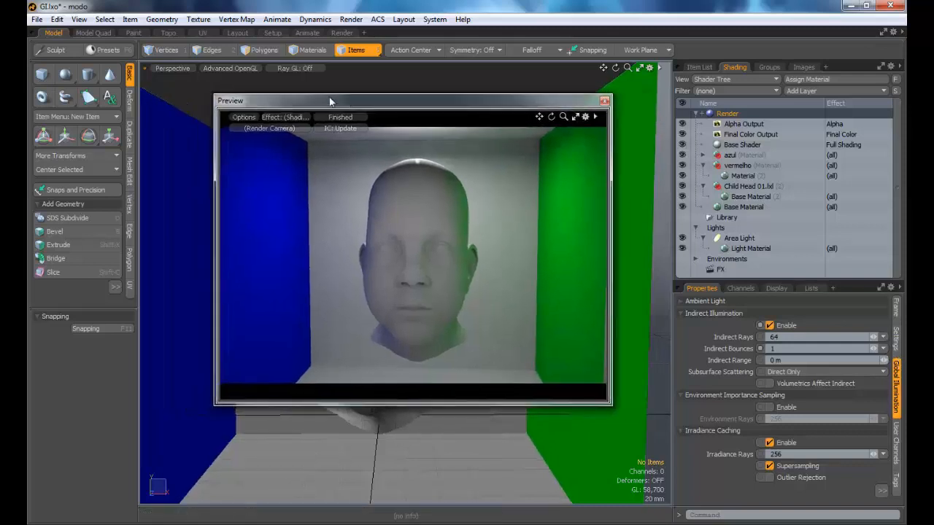
{"action": "left_click_drag", "start_coordinate": [466, 97], "coordinate": [455, 88]}
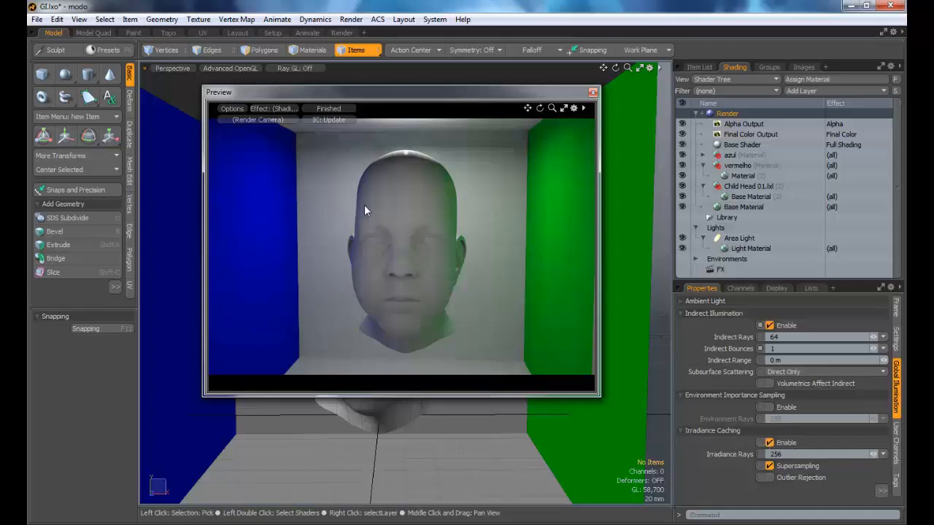
- Compare the preview with Irradiance Caching off and on, and highlight the Irradiance Rays and Indirect Rays values
{"action": "left_click", "coordinate": [770, 443]}
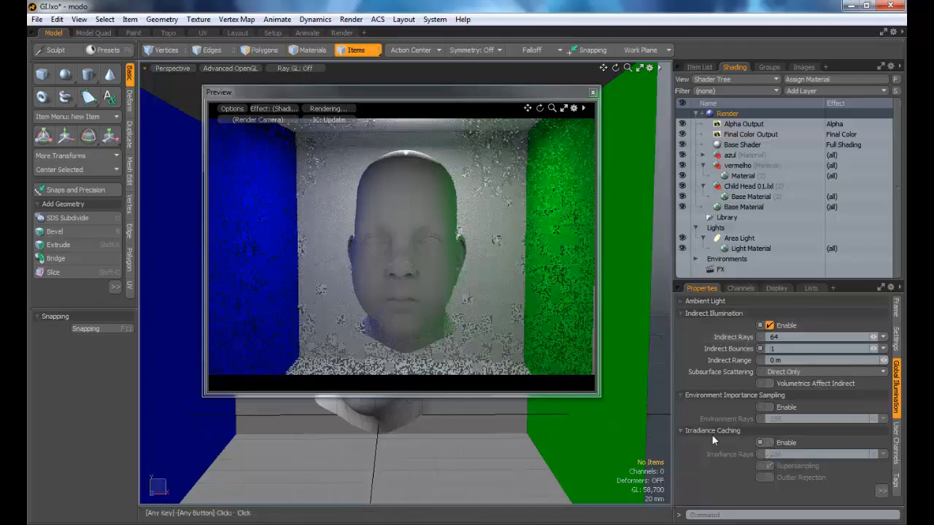
{"action": "left_click", "coordinate": [769, 443]}
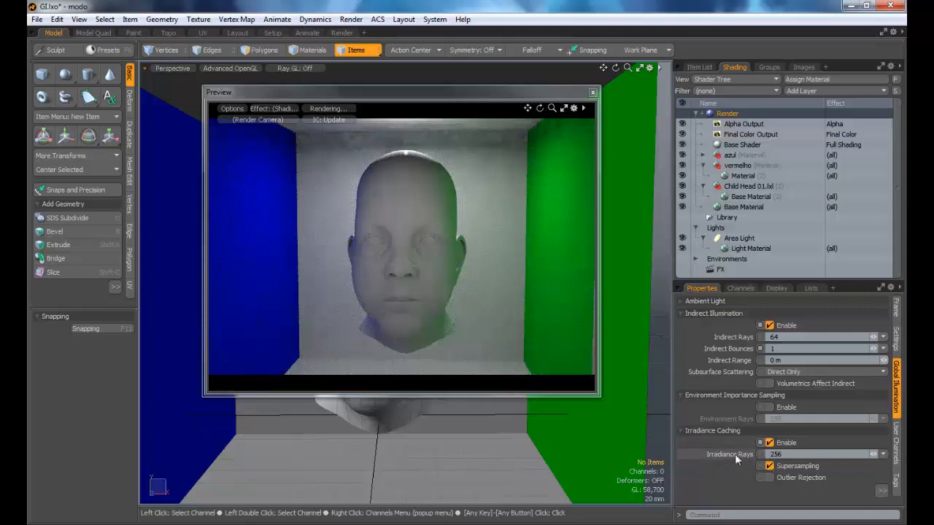
{"action": "left_click", "coordinate": [802, 454]}
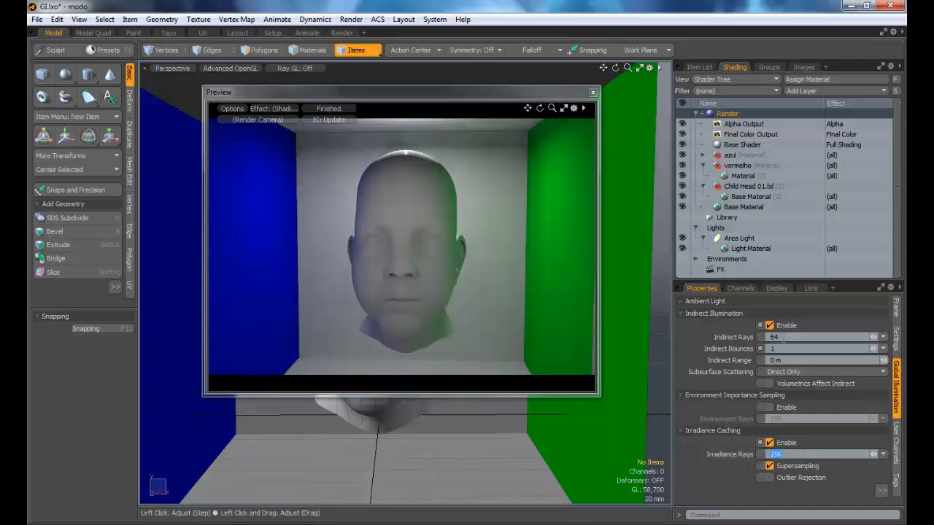
{"action": "left_click", "coordinate": [802, 337]}
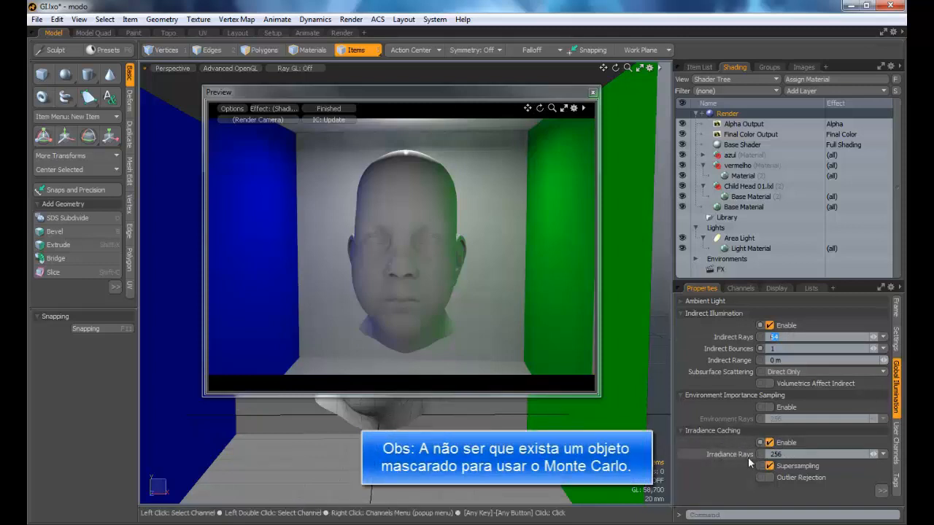
{"action": "left_click", "coordinate": [776, 454]}
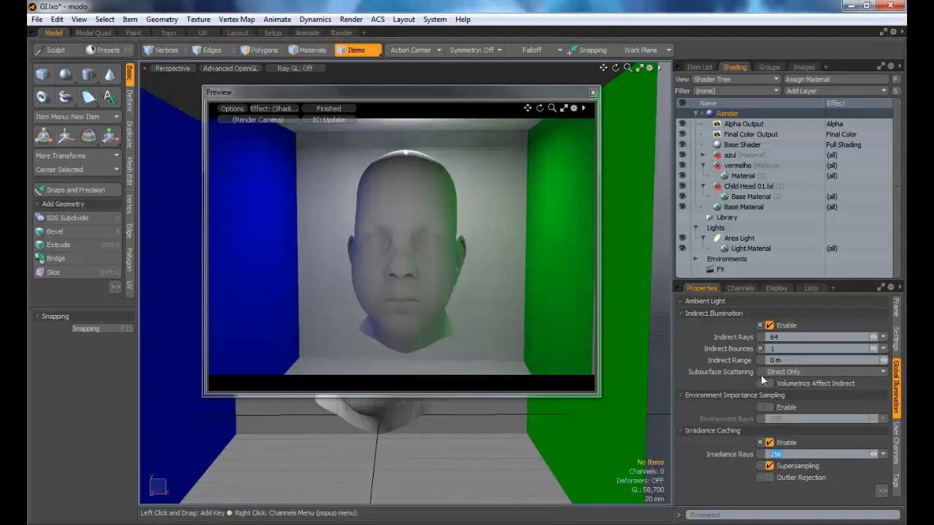
- Disable Irradiance Caching and raise Indirect Rays to 1024 to test the preview's noise
{"action": "left_click", "coordinate": [769, 442]}
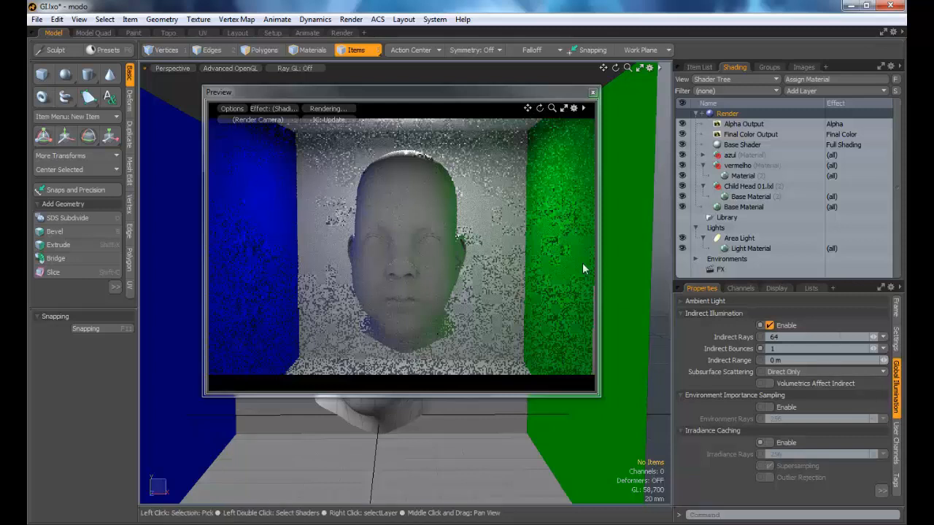
{"action": "left_click", "coordinate": [883, 337]}
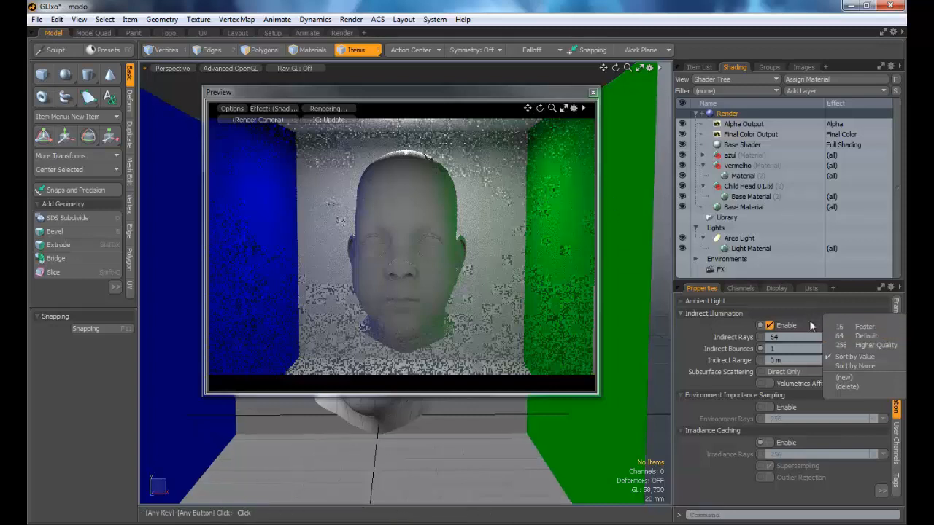
{"action": "left_click", "coordinate": [876, 336]}
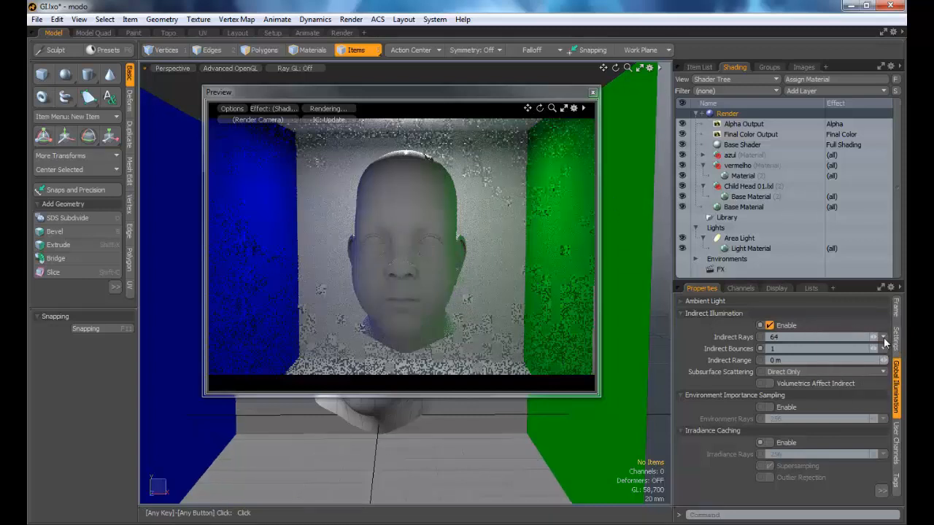
{"action": "left_click", "coordinate": [884, 339]}
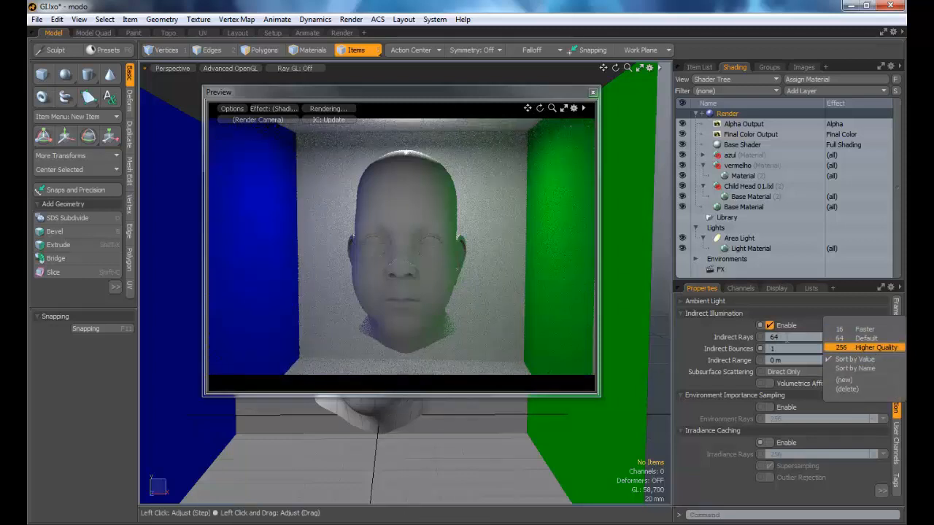
{"action": "left_click", "coordinate": [786, 338]}
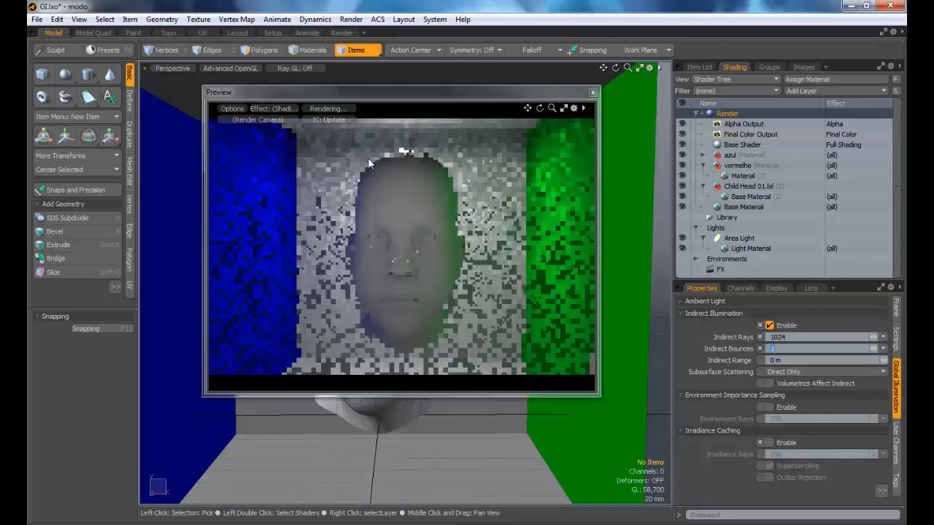
- Set Indirect Rays back to 64 with Irradiance Caching off
{"action": "left_click_drag", "start_coordinate": [784, 337], "coordinate": [685, 337]}
{"action": "type", "text": "64"}
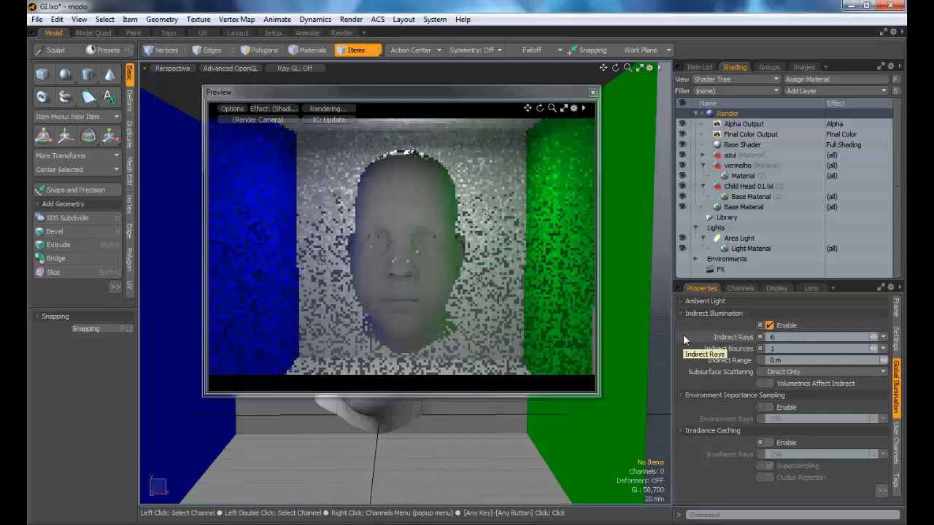
{"action": "key", "text": "Tab"}
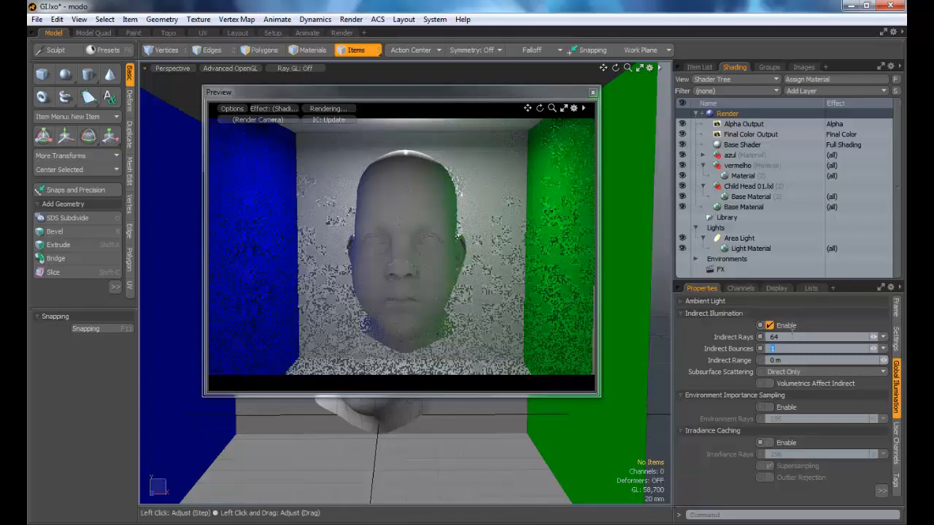
{"action": "left_click", "coordinate": [792, 334]}
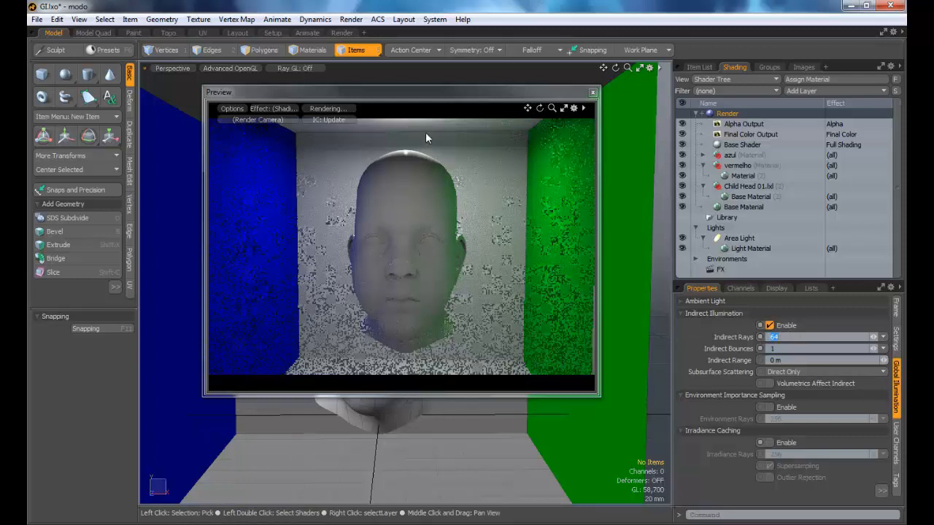
{"action": "left_click", "coordinate": [734, 328]}
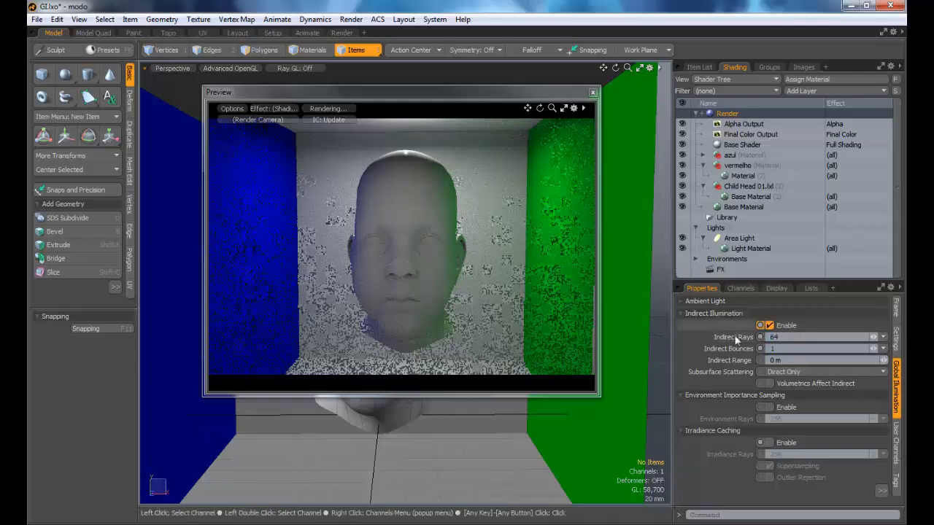
- Switch Environment Importance Sampling on and off again, and enable Irradiance Caching
{"action": "left_click", "coordinate": [766, 407]}
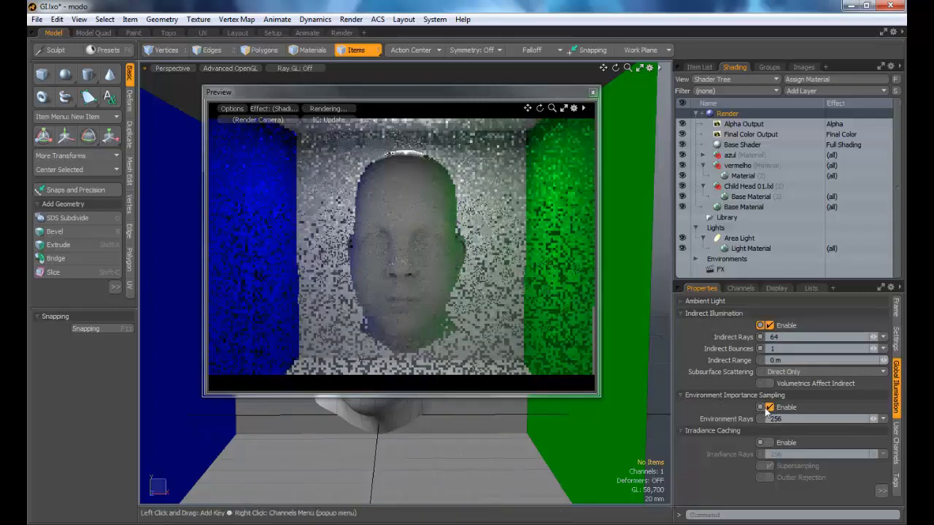
{"action": "left_click", "coordinate": [765, 407]}
{"action": "left_click", "coordinate": [766, 442]}
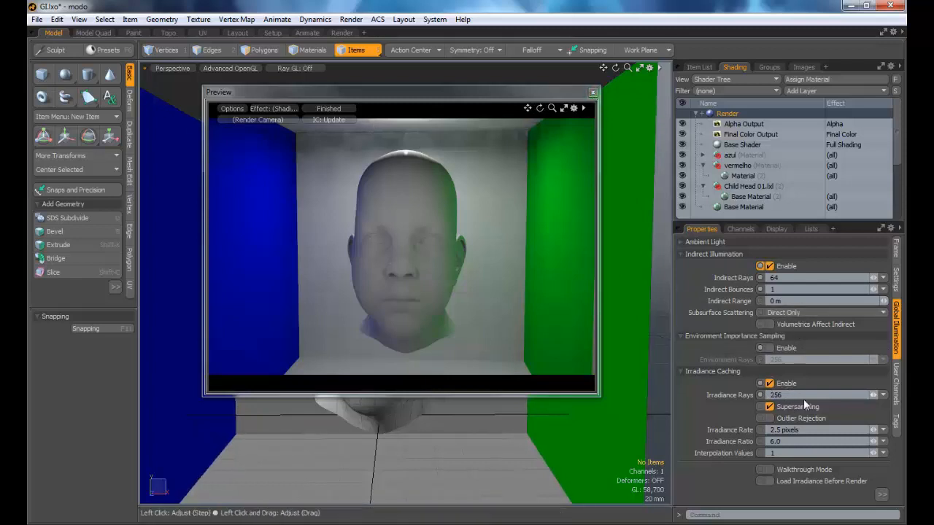
- Set Irradiance Rays to 1024 to test its effect on the preview
{"action": "left_click_drag", "start_coordinate": [803, 396], "coordinate": [731, 394]}
{"action": "type", "text": "1024"}
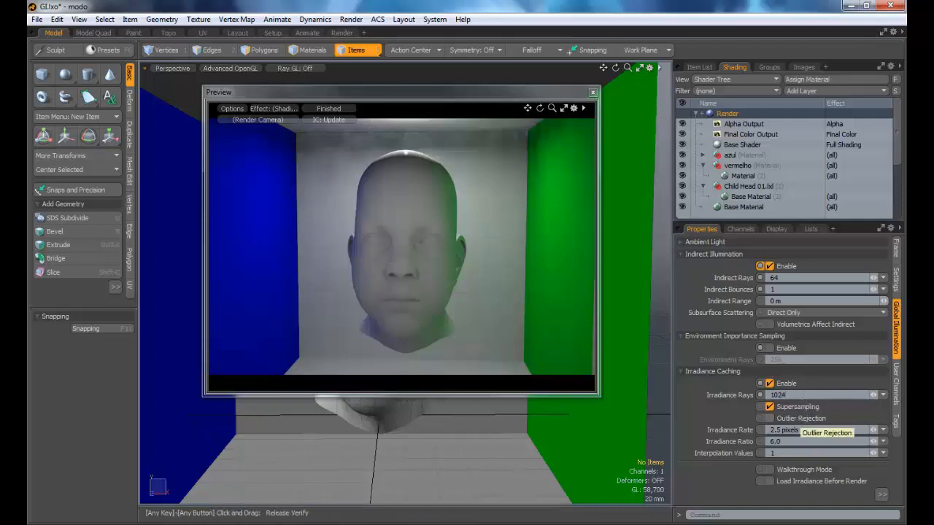
{"action": "key", "text": "Tab"}
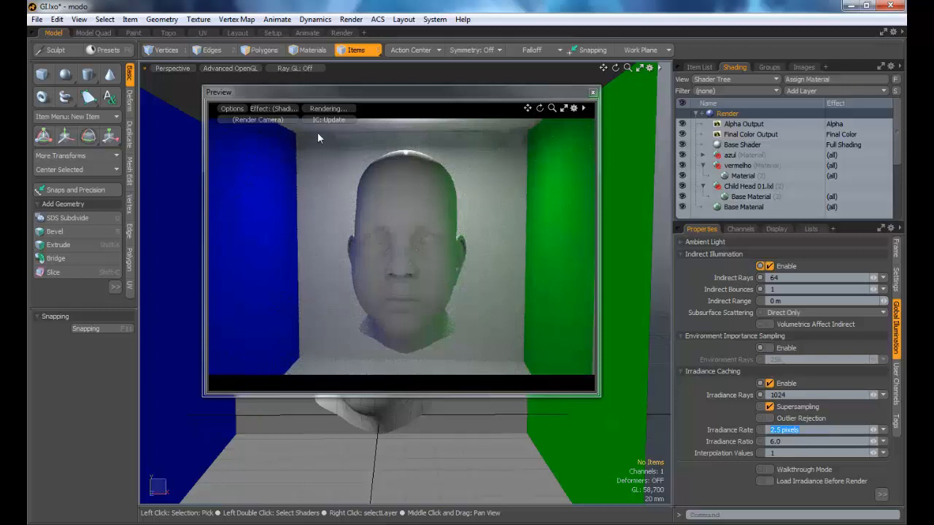
{"action": "key", "text": "Return"}
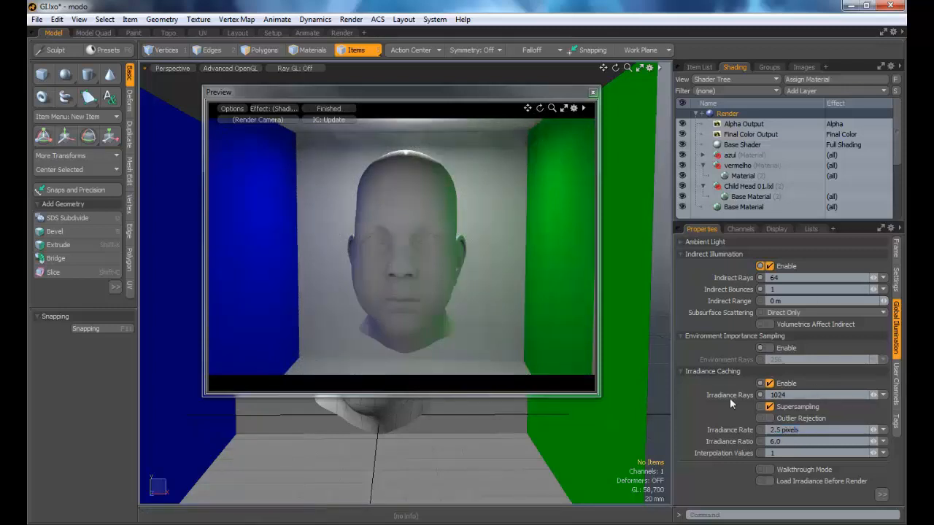
- Restore Irradiance Rays to 256
{"action": "left_click", "coordinate": [795, 395]}
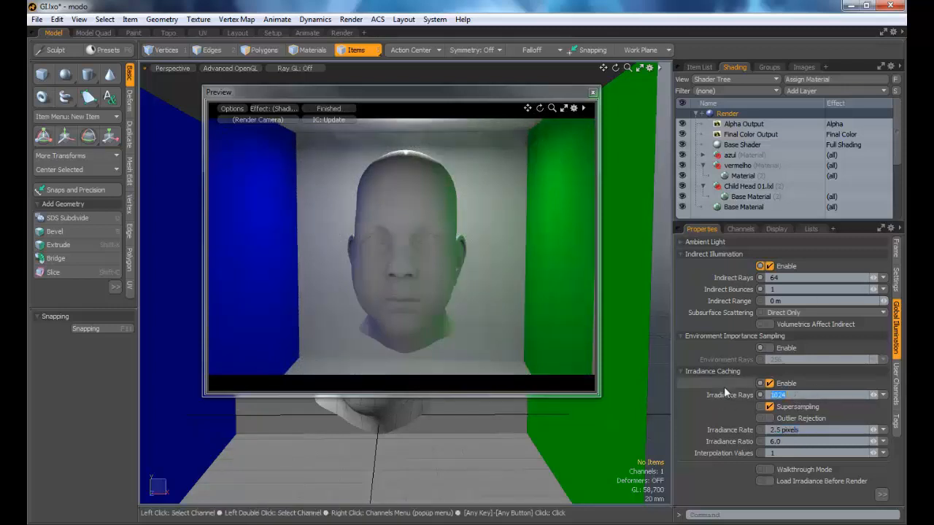
{"action": "type", "text": "256"}
{"action": "key", "text": "Return"}
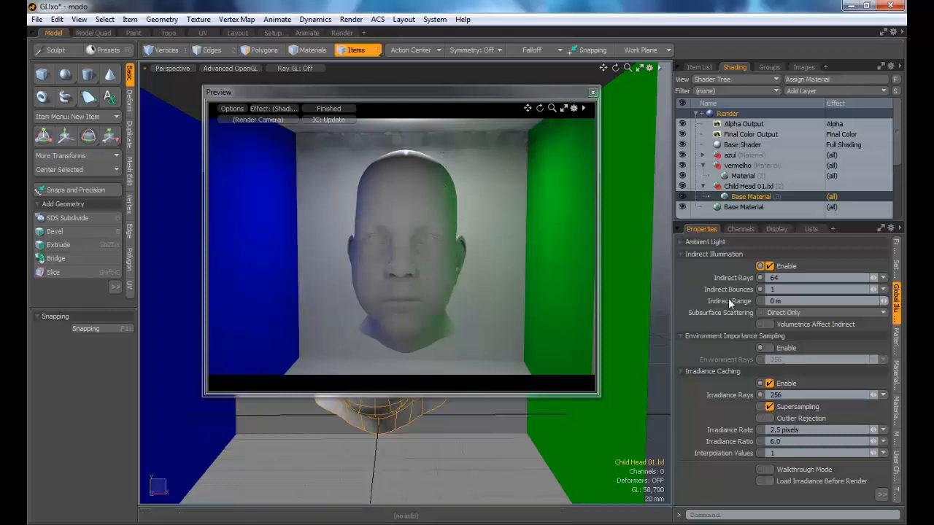
- Raise Indirect Bounces stepwise to 12 to compare how the boxed head brightens in the preview
{"action": "left_click", "coordinate": [875, 291]}
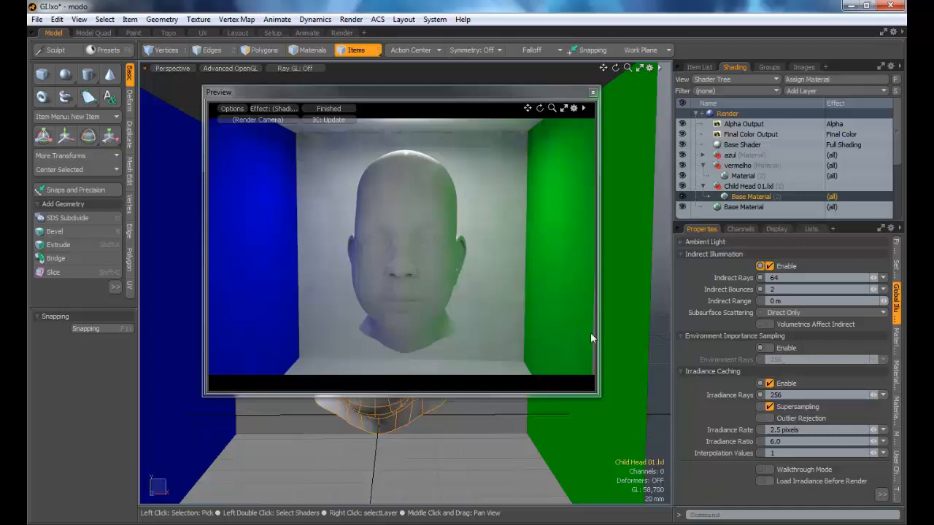
{"action": "left_click", "coordinate": [876, 289]}
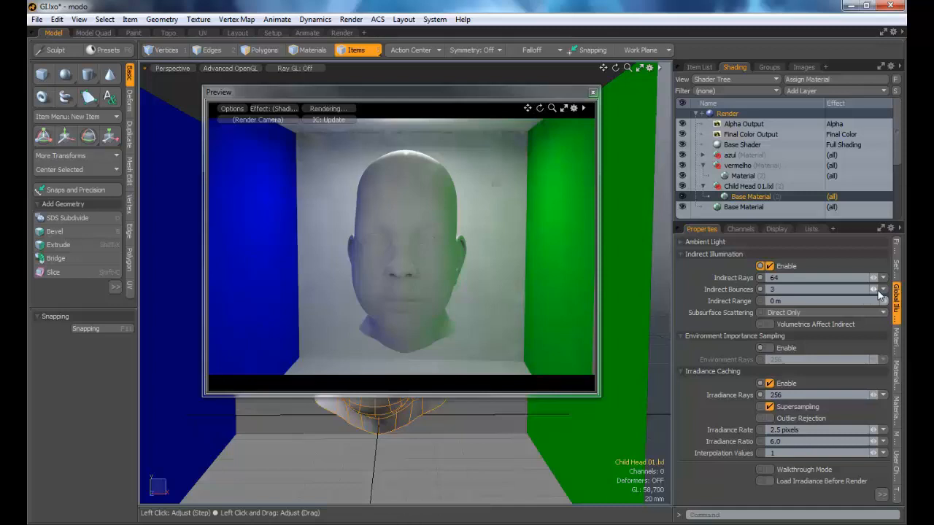
{"action": "left_click", "coordinate": [876, 290]}
{"action": "left_click", "coordinate": [876, 290]}
{"action": "left_click", "coordinate": [876, 291]}
{"action": "left_click", "coordinate": [877, 291]}
{"action": "left_click", "coordinate": [877, 291]}
{"action": "left_click", "coordinate": [877, 290]}
{"action": "left_click", "coordinate": [877, 290]}
{"action": "left_click", "coordinate": [877, 290]}
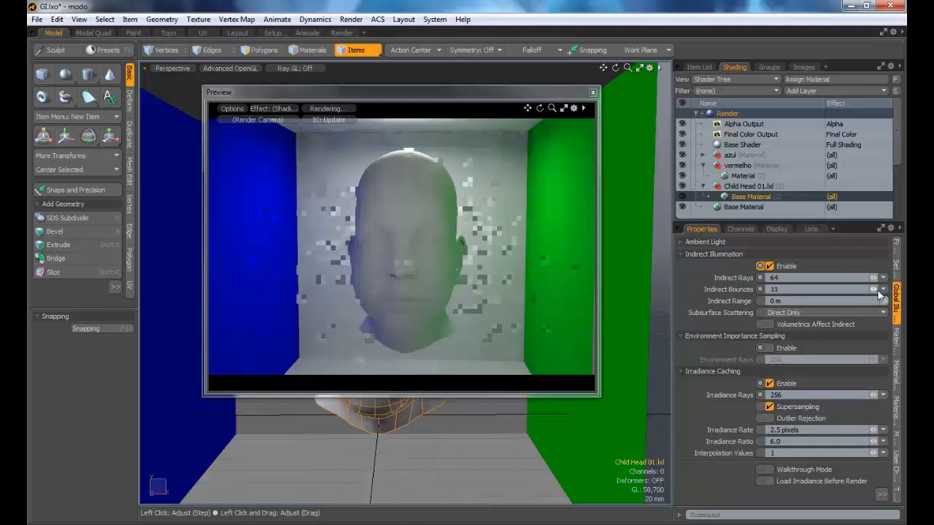
{"action": "left_click", "coordinate": [877, 290]}
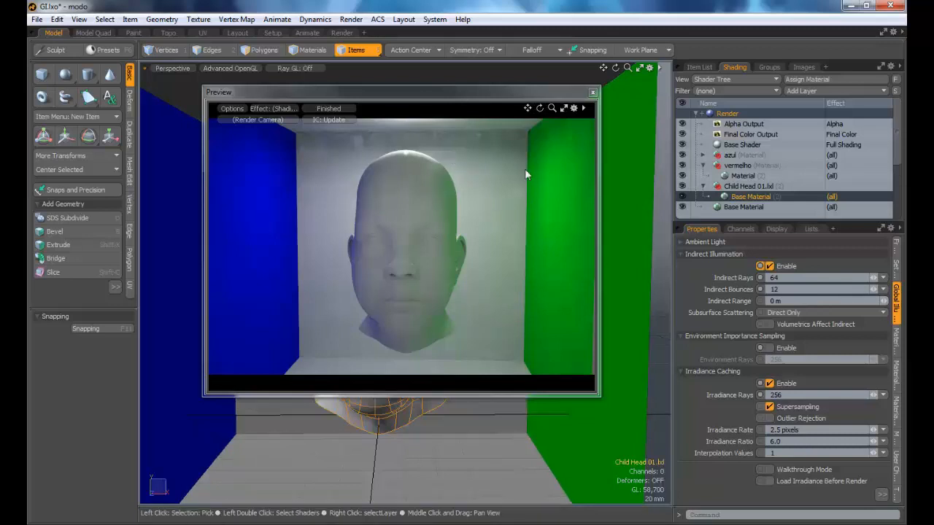
- Set Indirect Bounces to 3
{"action": "left_click", "coordinate": [782, 289]}
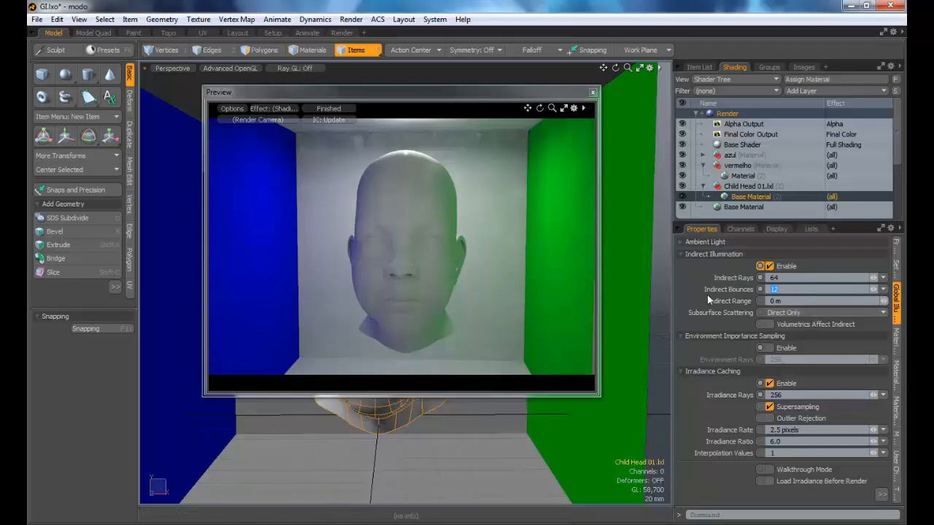
{"action": "type", "text": "3"}
{"action": "key", "text": "Tab"}
{"action": "left_click", "coordinate": [787, 290]}
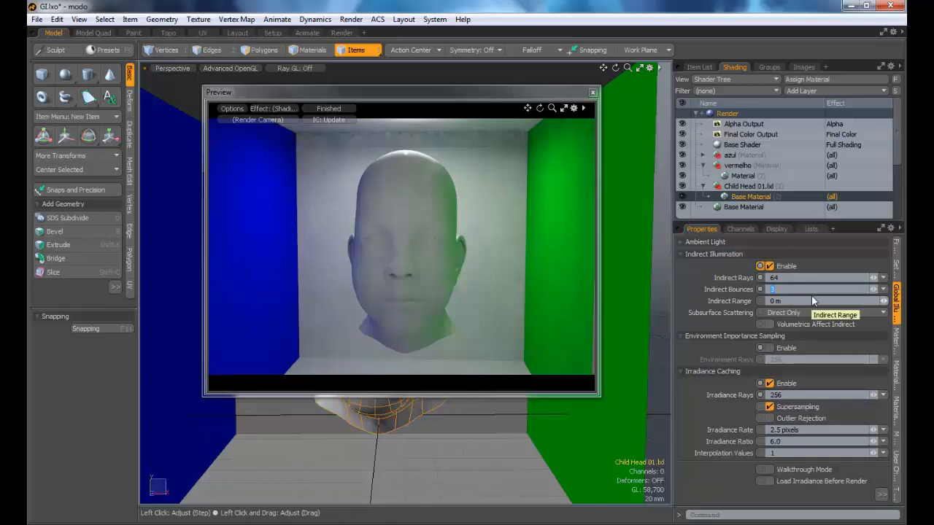
{"action": "left_click", "coordinate": [811, 298]}
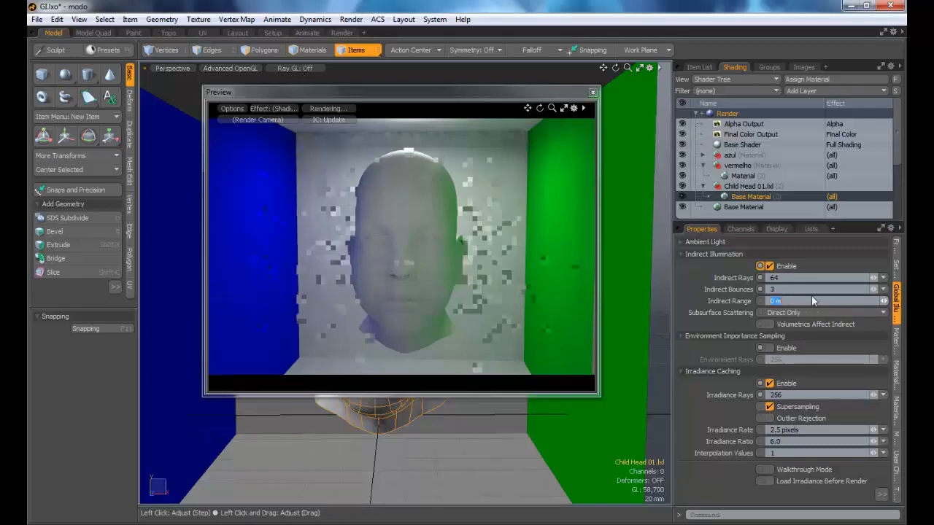
- Reduce Indirect Bounces to 1
{"action": "left_click_drag", "start_coordinate": [782, 289], "coordinate": [746, 291]}
{"action": "type", "text": "1"}
{"action": "key", "text": "Tab"}
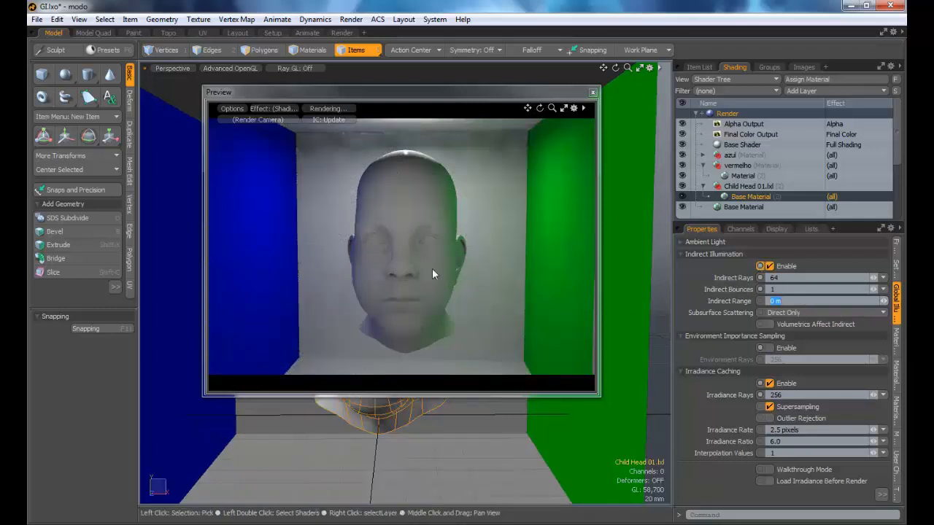
- Compare the preview with Indirect Illumination off and on, and raise Indirect Bounces to 2
{"action": "left_click", "coordinate": [769, 265]}
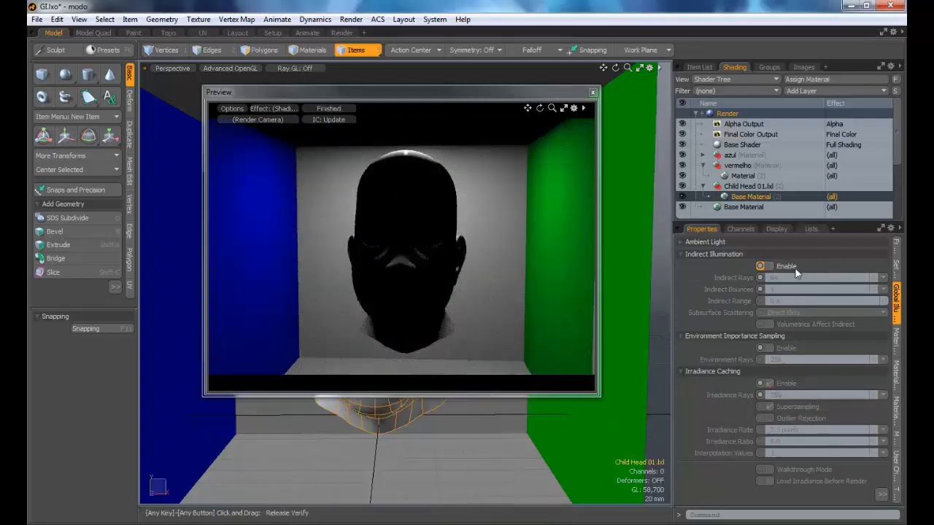
{"action": "left_click", "coordinate": [769, 266]}
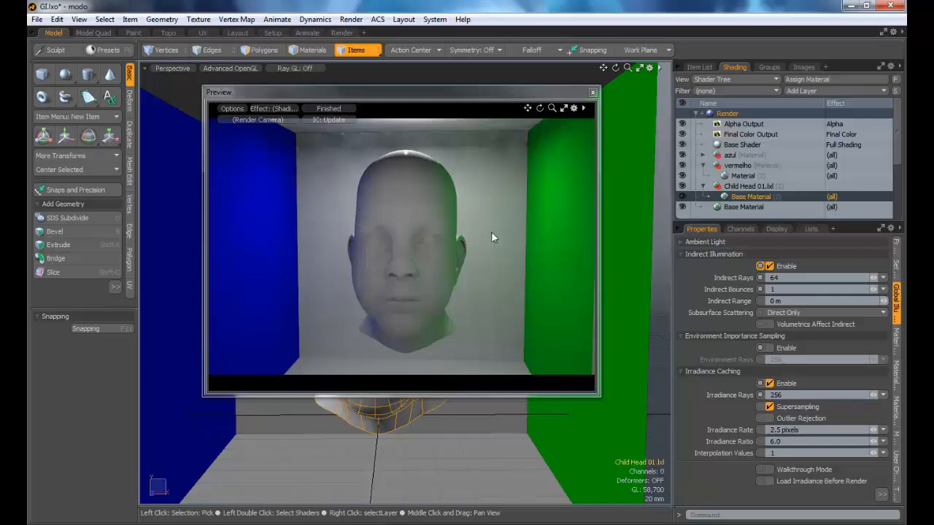
{"action": "left_click", "coordinate": [876, 290]}
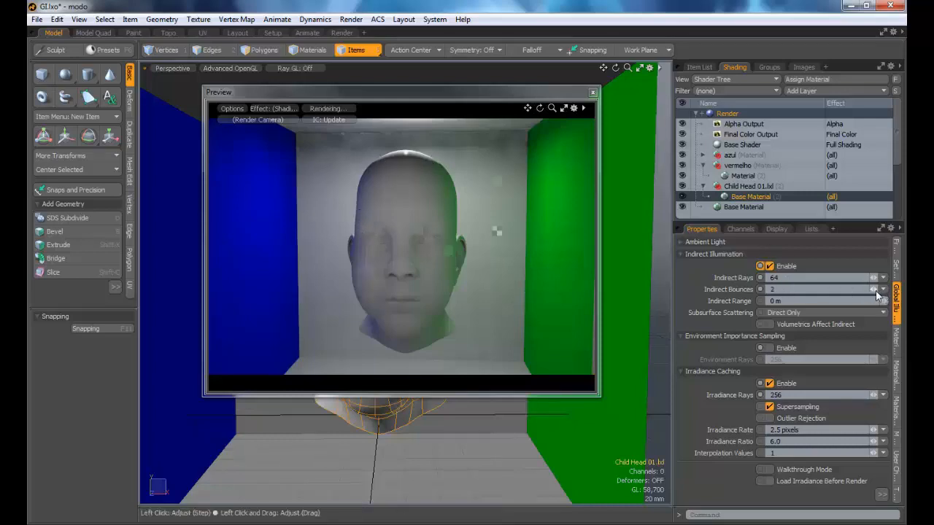
- Try Indirect Bounces at 3 and set it back to 2
{"action": "left_click", "coordinate": [876, 290]}
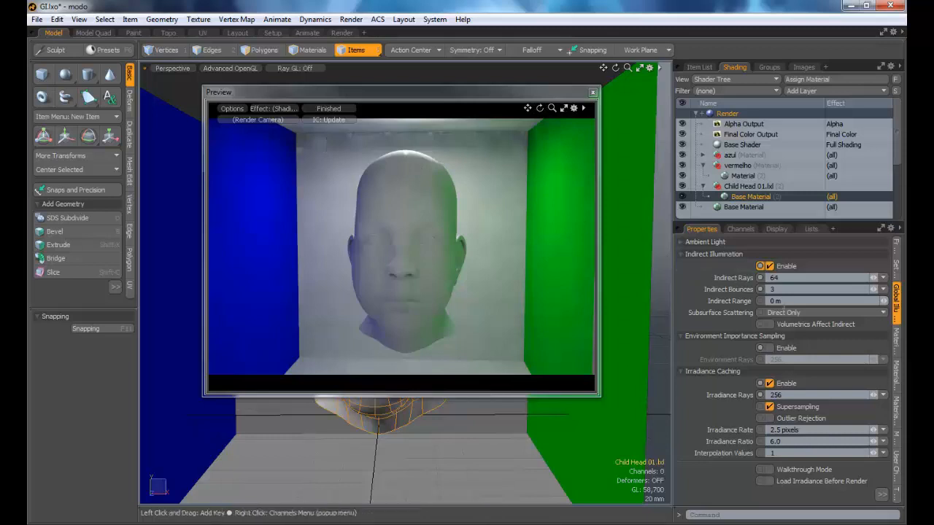
{"action": "left_click", "coordinate": [787, 289]}
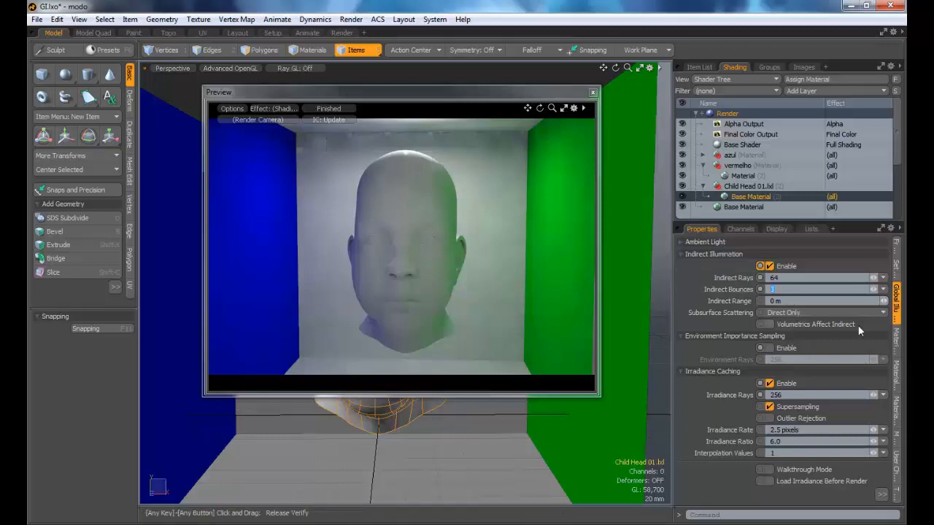
{"action": "type", "text": "2"}
{"action": "key", "text": "Tab"}
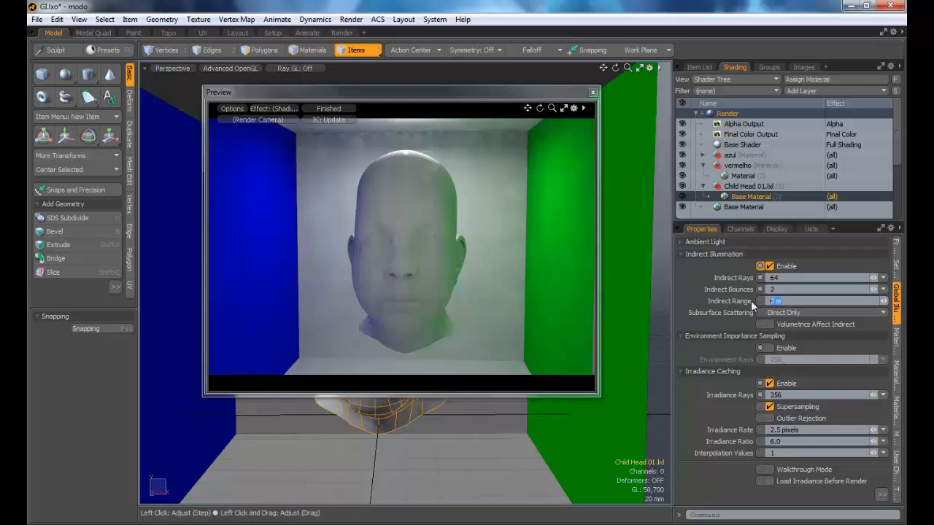
- Set the Indirect Range to 10 cm to limit how far indirect light travels
{"action": "left_click", "coordinate": [772, 301]}
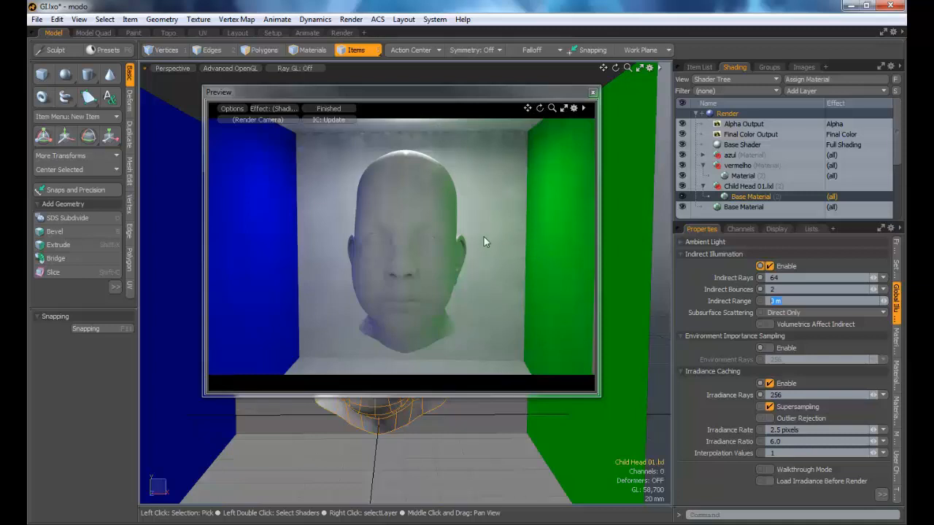
{"action": "left_click", "coordinate": [503, 233]}
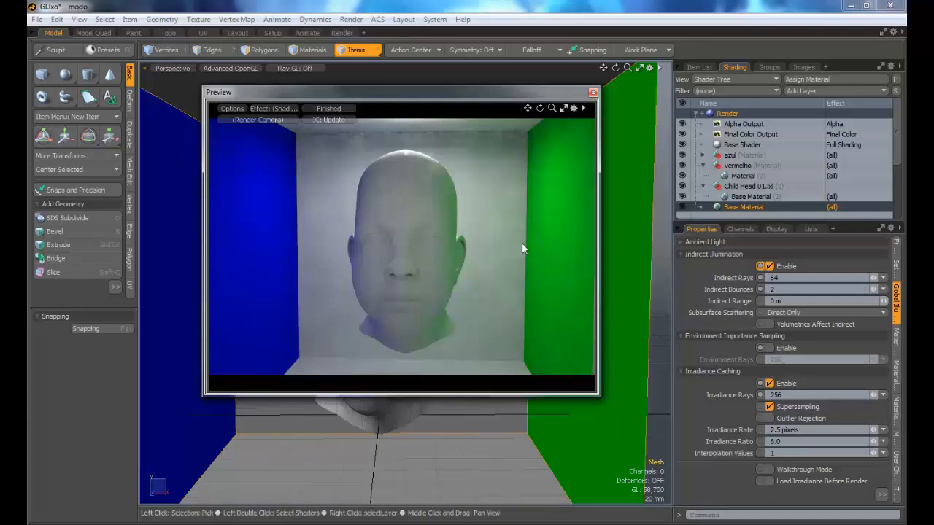
{"action": "left_click", "coordinate": [790, 302]}
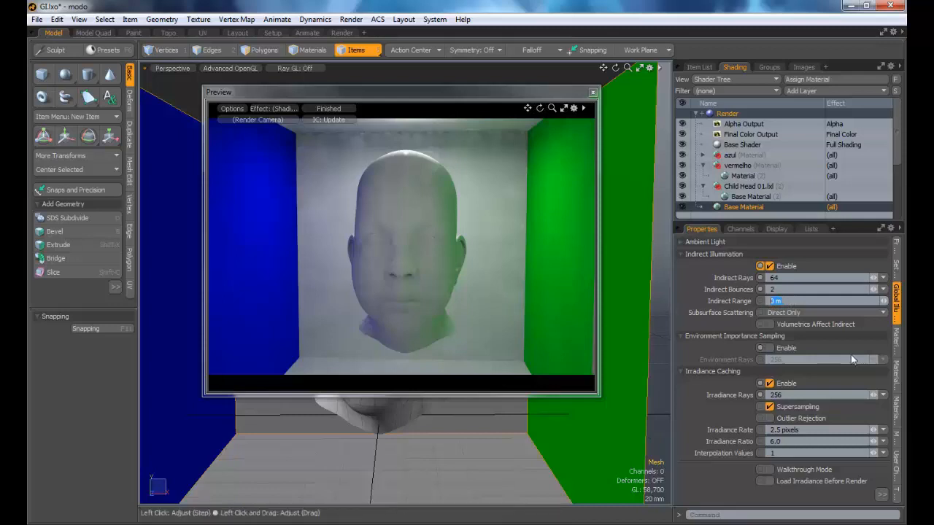
{"action": "type", "text": "10cm"}
{"action": "key", "text": "Tab"}
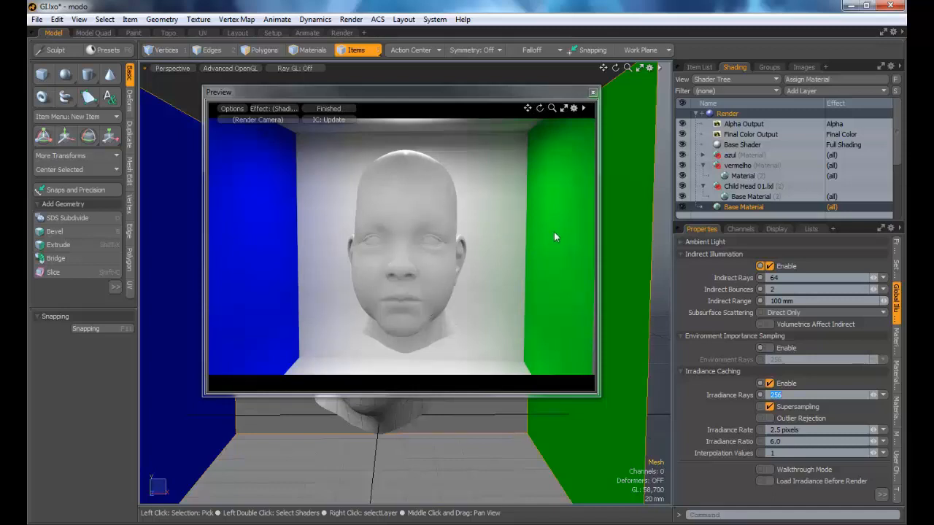
- Uncover the head in the viewport and move it along X toward the green wall, then partway back
{"action": "left_click_drag", "start_coordinate": [484, 91], "coordinate": [276, 109]}
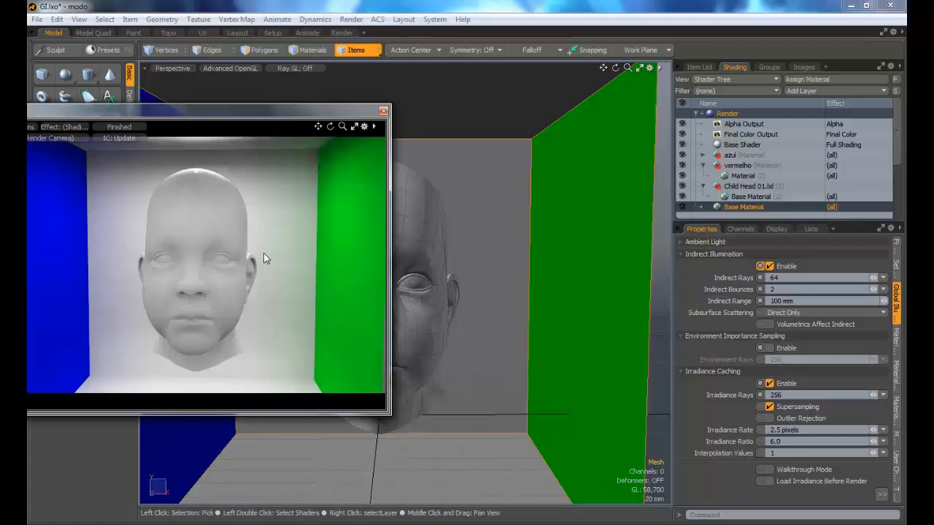
{"action": "left_click", "coordinate": [462, 287]}
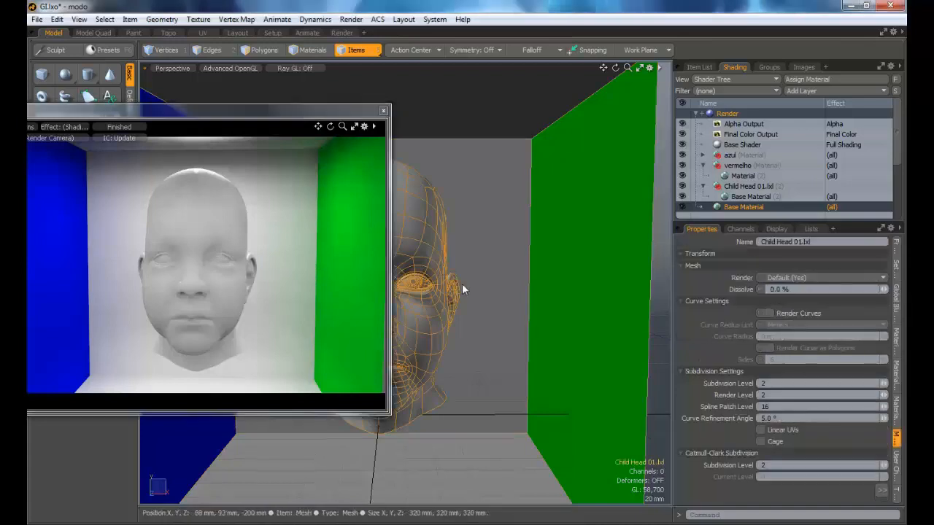
{"action": "key", "text": "w"}
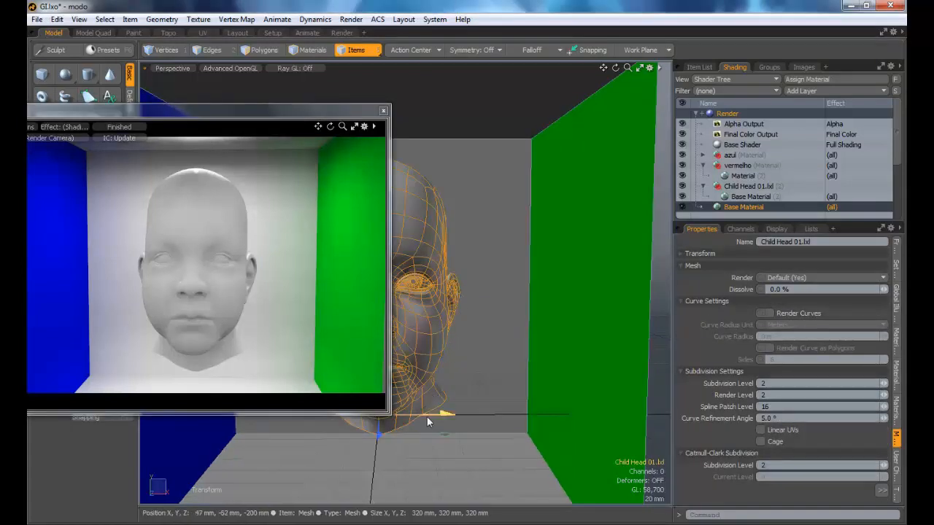
{"action": "left_click_drag", "start_coordinate": [428, 418], "coordinate": [490, 413]}
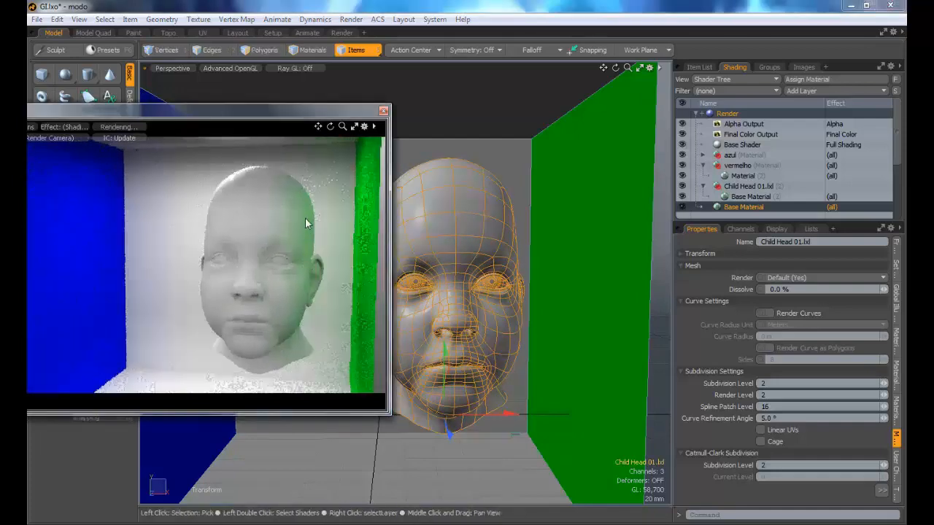
{"action": "left_click_drag", "start_coordinate": [505, 410], "coordinate": [520, 413]}
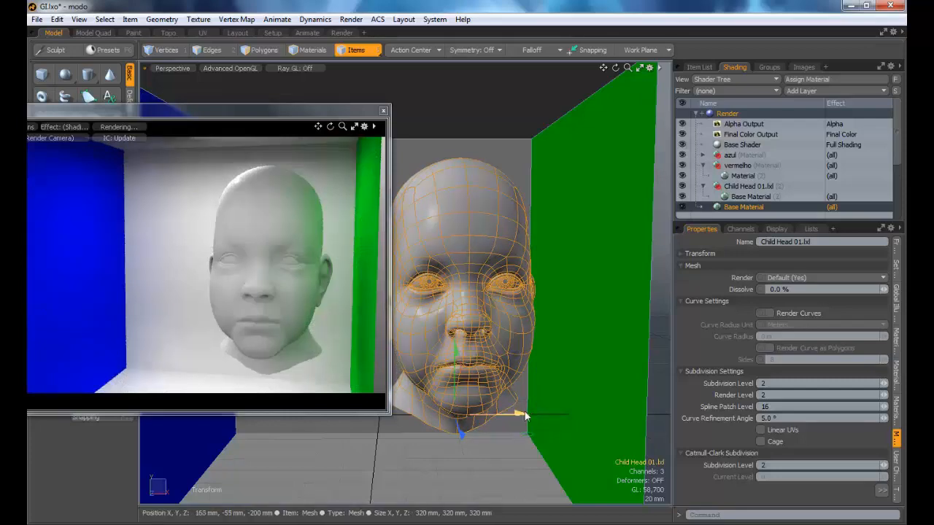
{"action": "left_click_drag", "start_coordinate": [524, 411], "coordinate": [461, 413]}
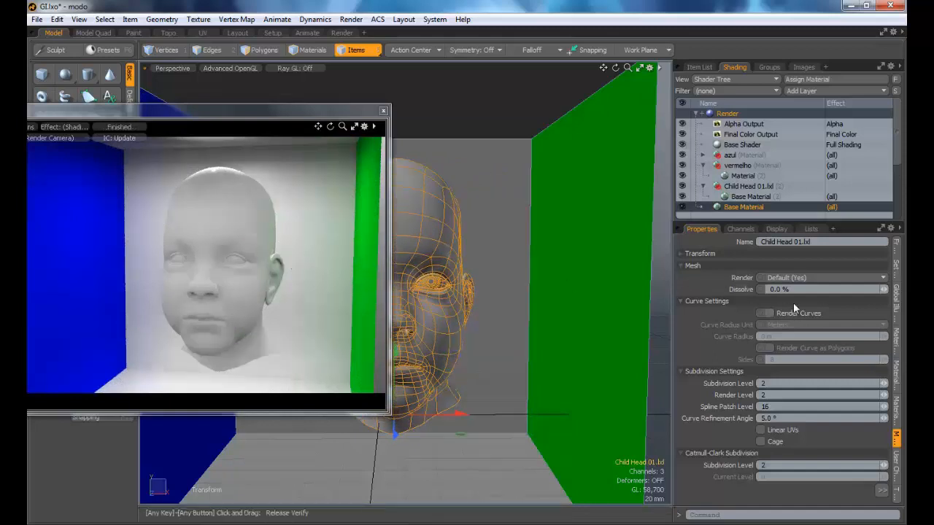
- Try an Indirect Range of 1 m in the global illumination settings and reset it to 0 m
{"action": "left_click", "coordinate": [898, 306]}
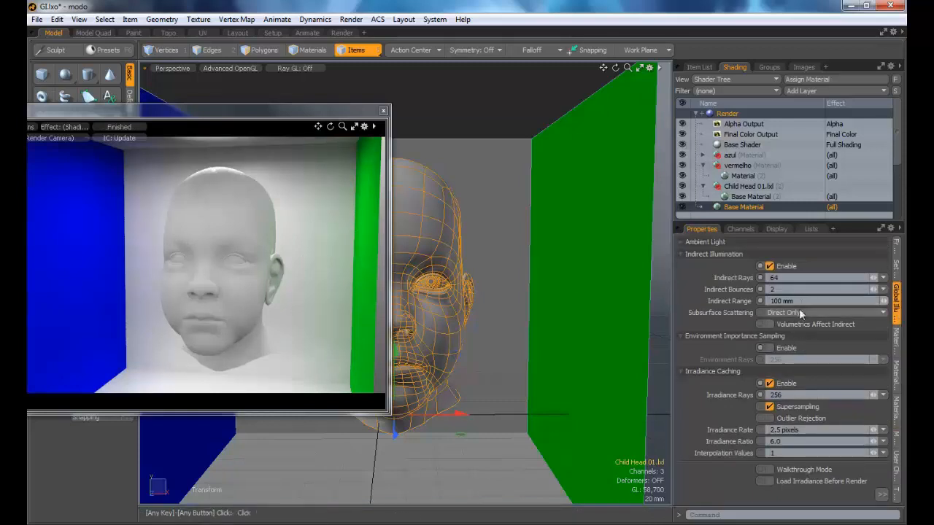
{"action": "left_click", "coordinate": [796, 301]}
{"action": "type", "text": "1m"}
{"action": "key", "text": "Tab"}
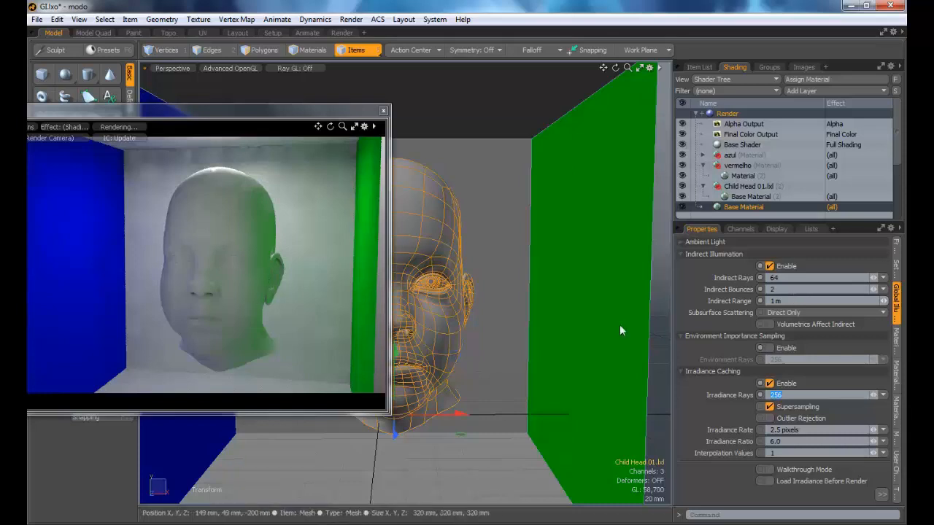
{"action": "left_click", "coordinate": [787, 302]}
{"action": "type", "text": "0"}
{"action": "key", "text": "Tab"}
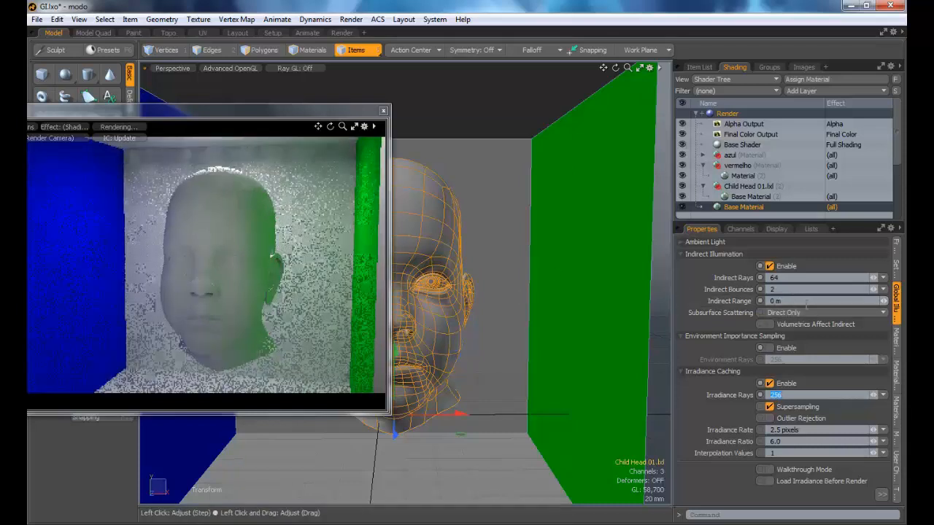
- Orbit the preview camera around the head to inspect the blue and green color bleeding, returning to a front view
{"action": "left_click_drag", "start_coordinate": [275, 123], "coordinate": [321, 64]}
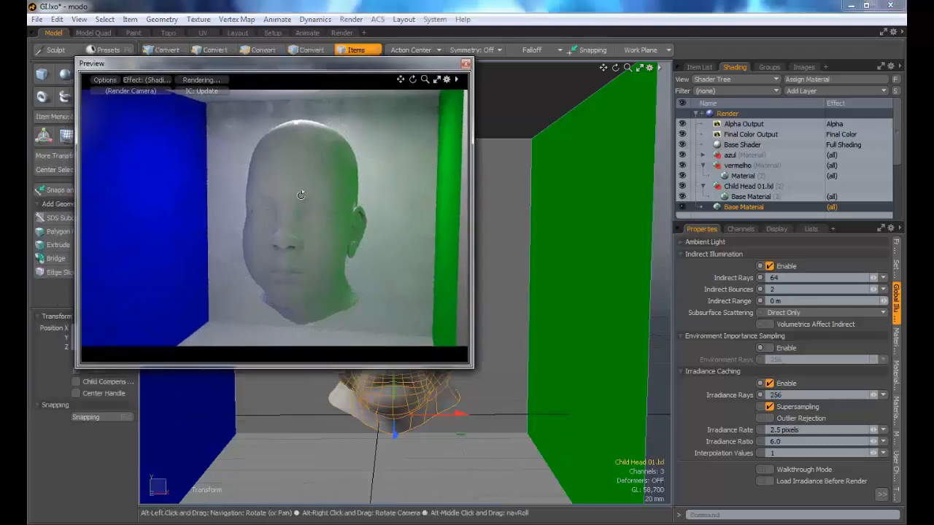
{"action": "left_click_drag", "start_coordinate": [301, 195], "coordinate": [401, 161], "text": "alt"}
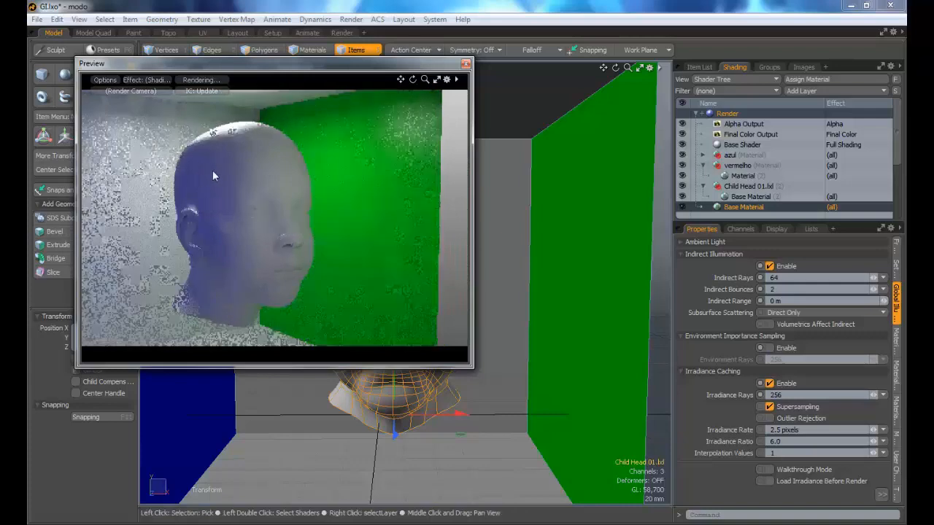
{"action": "left_click_drag", "start_coordinate": [216, 161], "coordinate": [112, 131], "text": "alt"}
{"action": "left_click_drag", "start_coordinate": [270, 186], "coordinate": [290, 197], "text": "alt"}
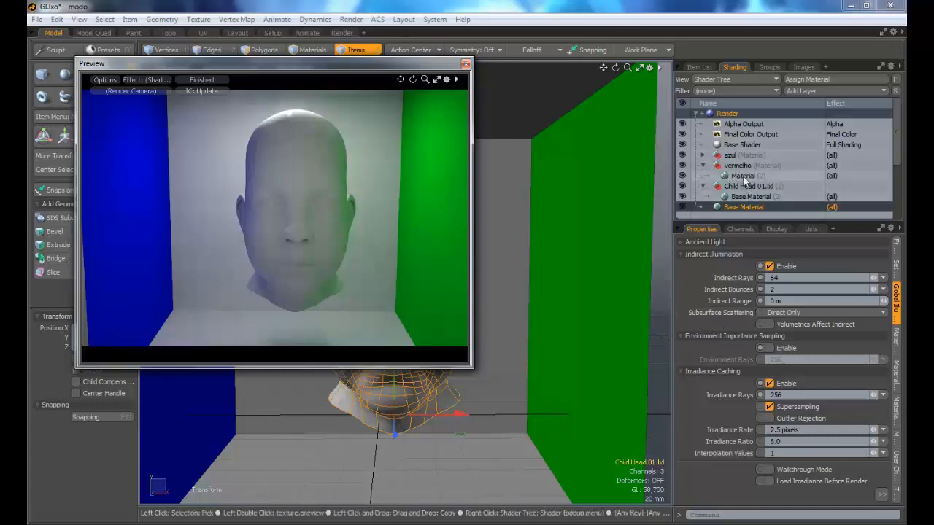
- Examine the reflection, ray and transparency properties of the material in the vermelho group, including its subsurface scattering options
{"action": "left_click", "coordinate": [740, 175]}
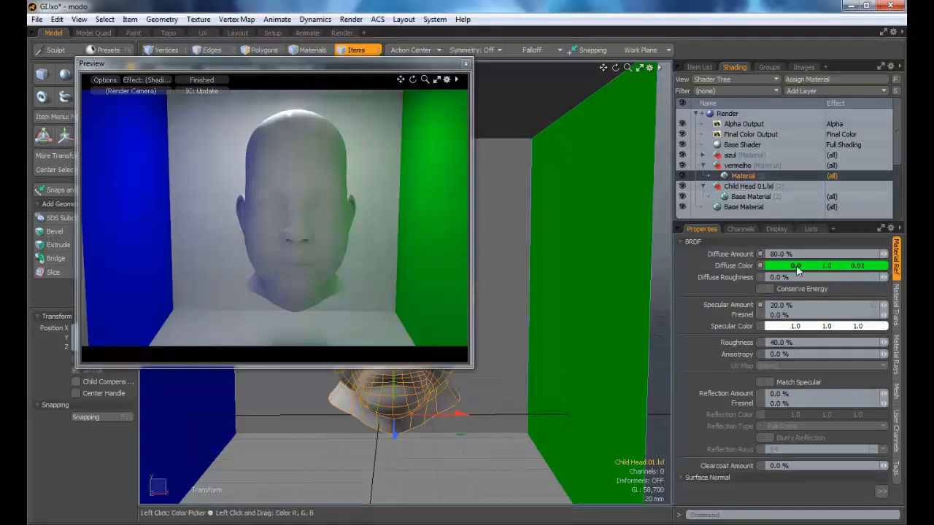
{"action": "left_click", "coordinate": [898, 355]}
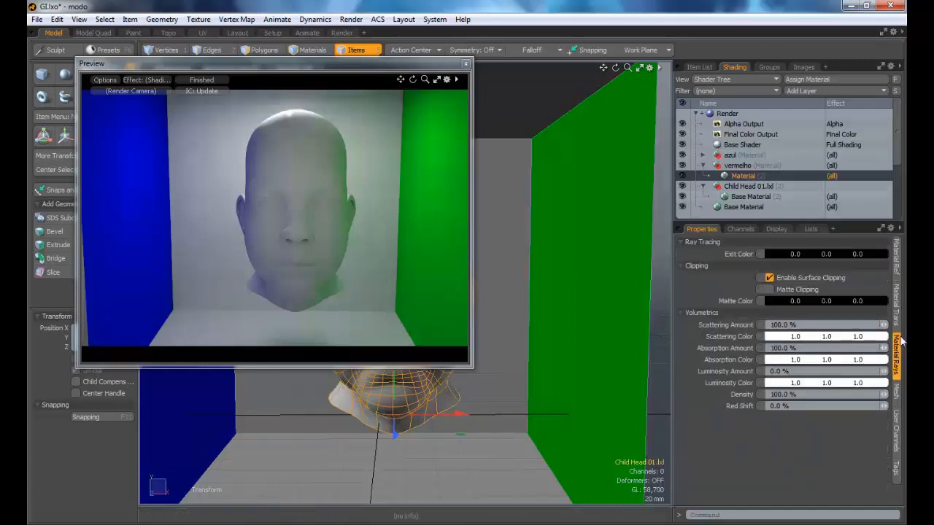
{"action": "left_click", "coordinate": [897, 301]}
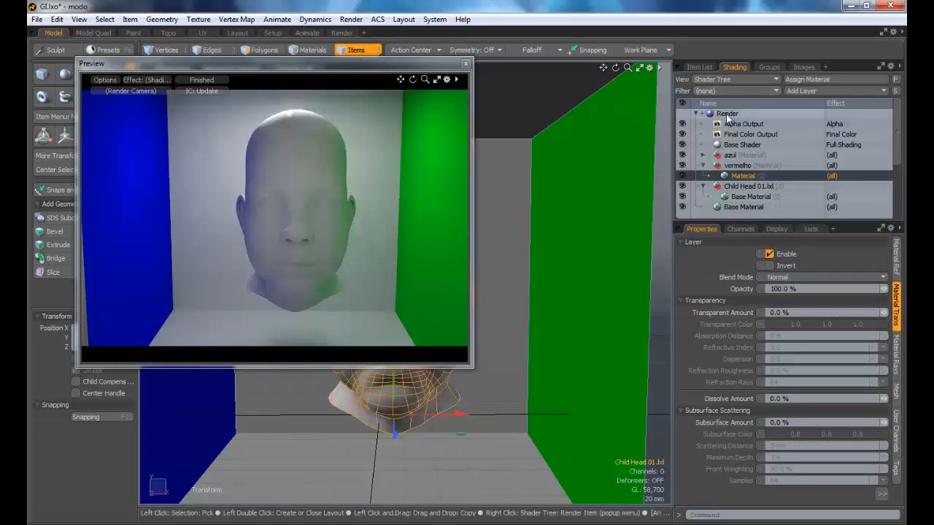
- Compare Indirect Affects SSS, SSS Affects Indirect and Both for the render's global illumination Subsurface Scattering, and restore Direct Only
{"action": "left_click", "coordinate": [727, 115]}
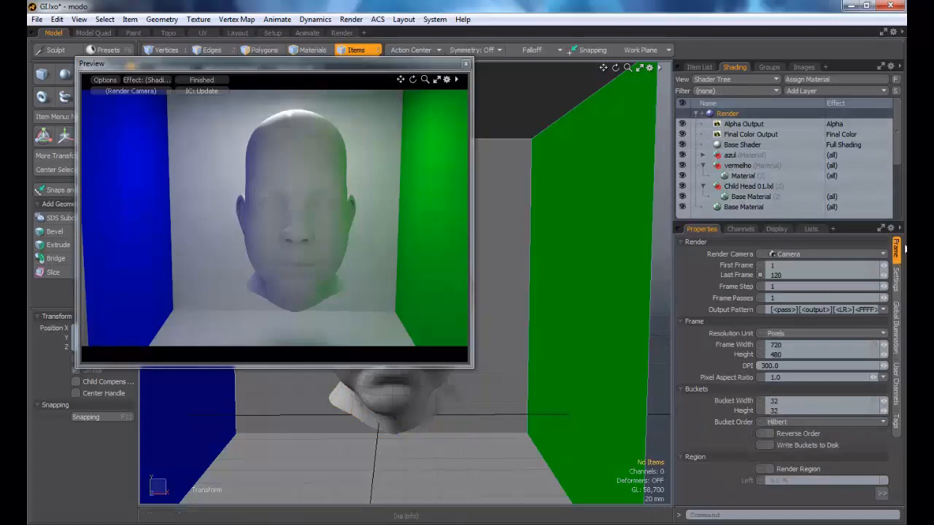
{"action": "left_click", "coordinate": [898, 325]}
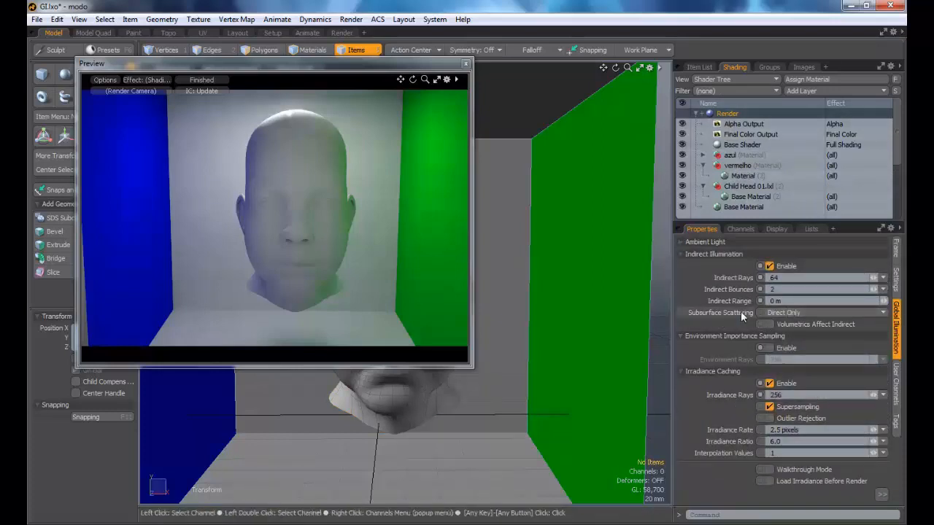
{"action": "left_click", "coordinate": [787, 313]}
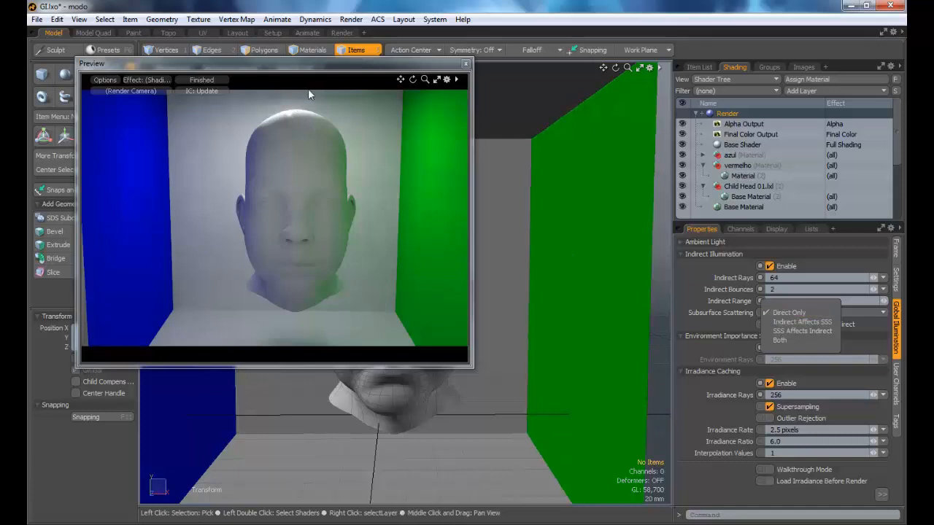
{"action": "left_click", "coordinate": [803, 322]}
{"action": "left_click", "coordinate": [802, 314]}
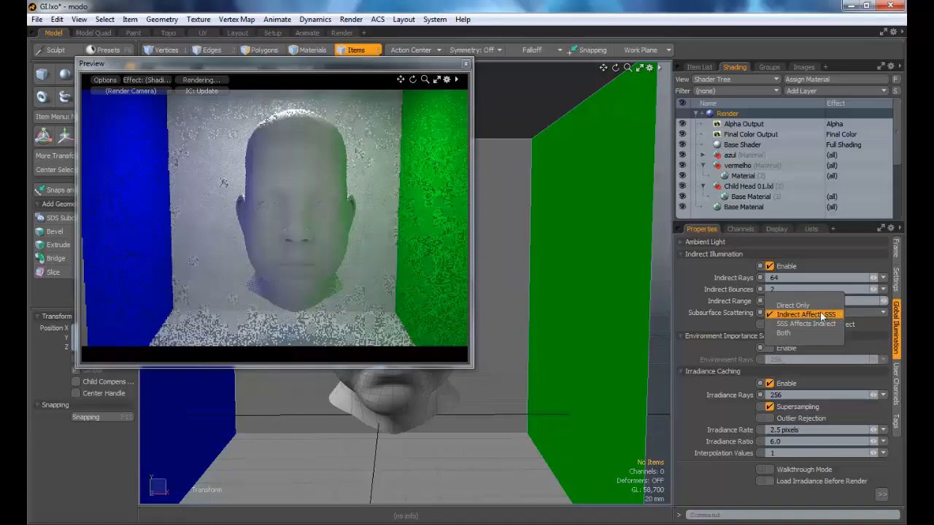
{"action": "left_click", "coordinate": [794, 324]}
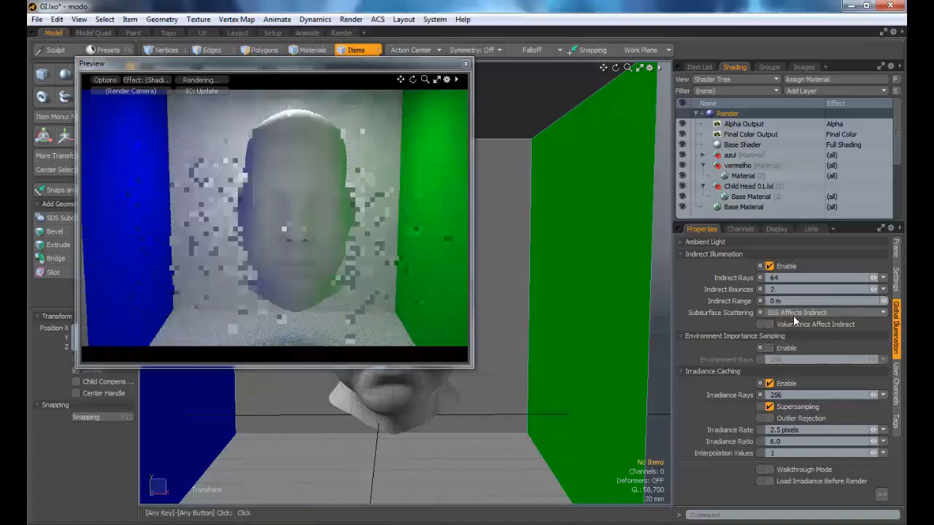
{"action": "left_click", "coordinate": [792, 314]}
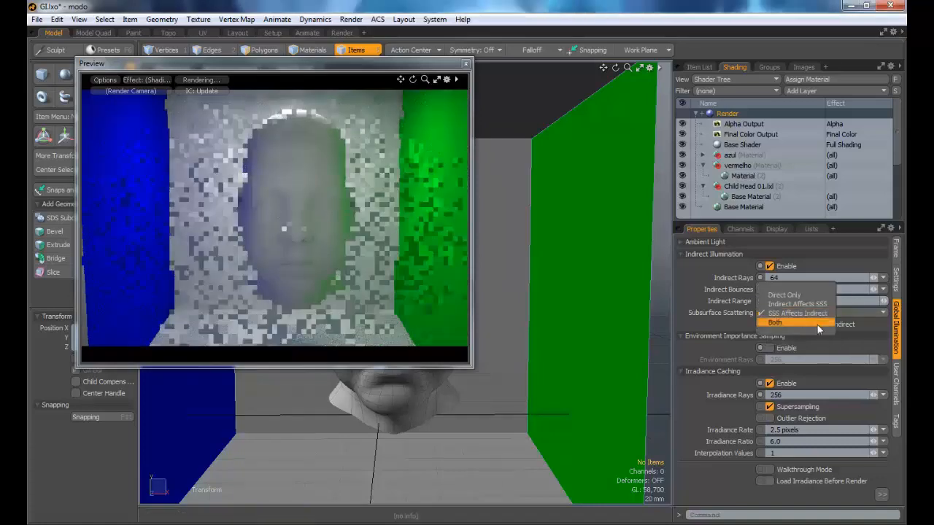
{"action": "left_click", "coordinate": [776, 323]}
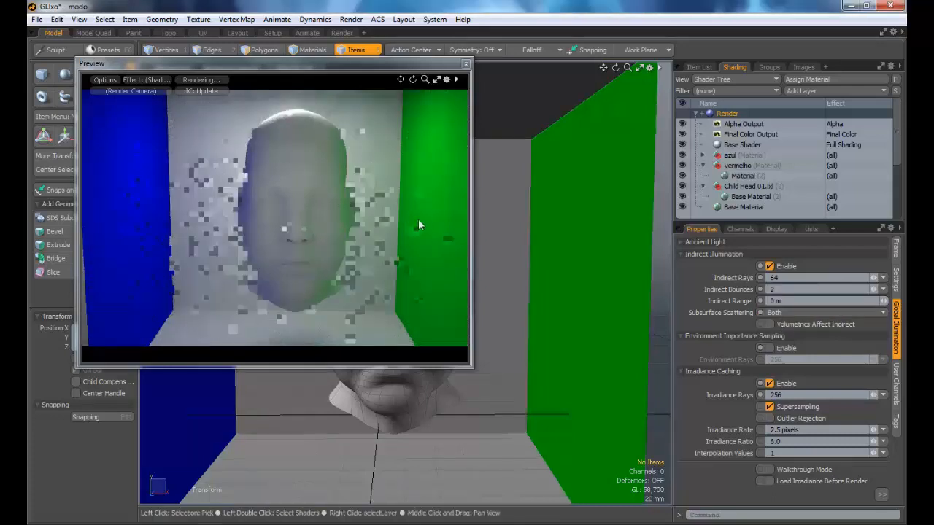
{"action": "left_click", "coordinate": [793, 315]}
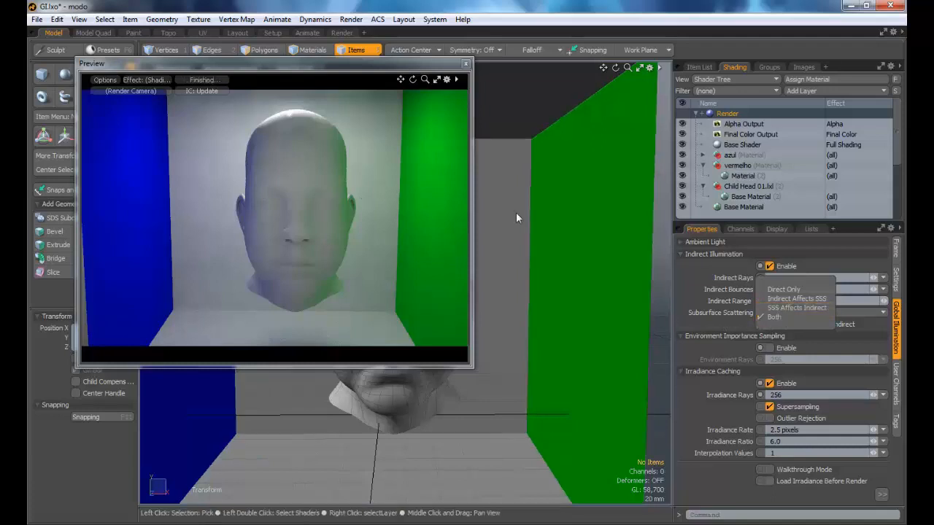
{"action": "left_click", "coordinate": [798, 290]}
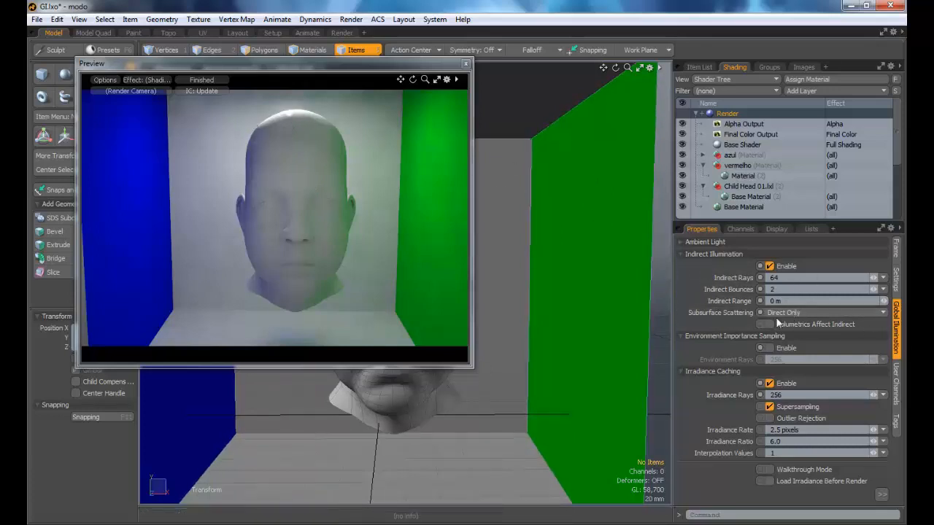
- Review the Subsurface Scattering options without changing them, and switch Volumetrics Affect Indirect on and back off
{"action": "left_click_drag", "start_coordinate": [826, 318], "coordinate": [771, 326]}
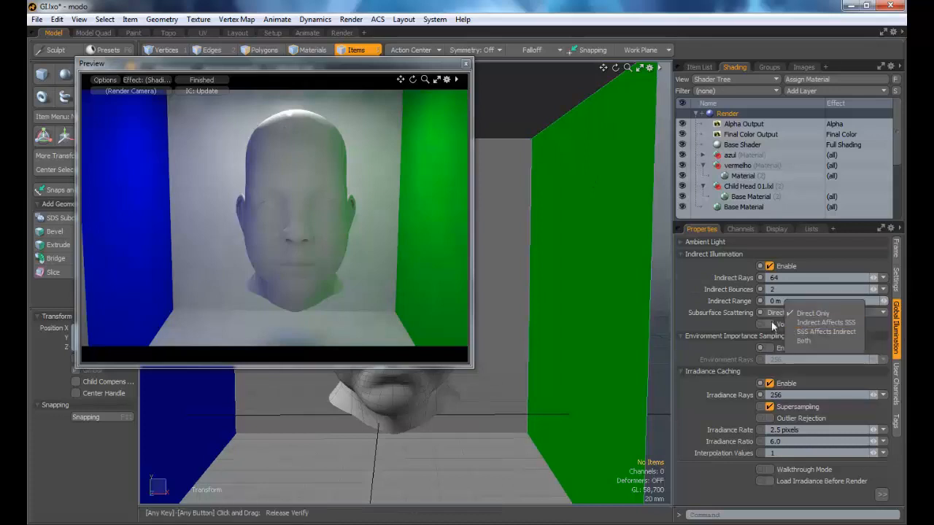
{"action": "left_click", "coordinate": [720, 324]}
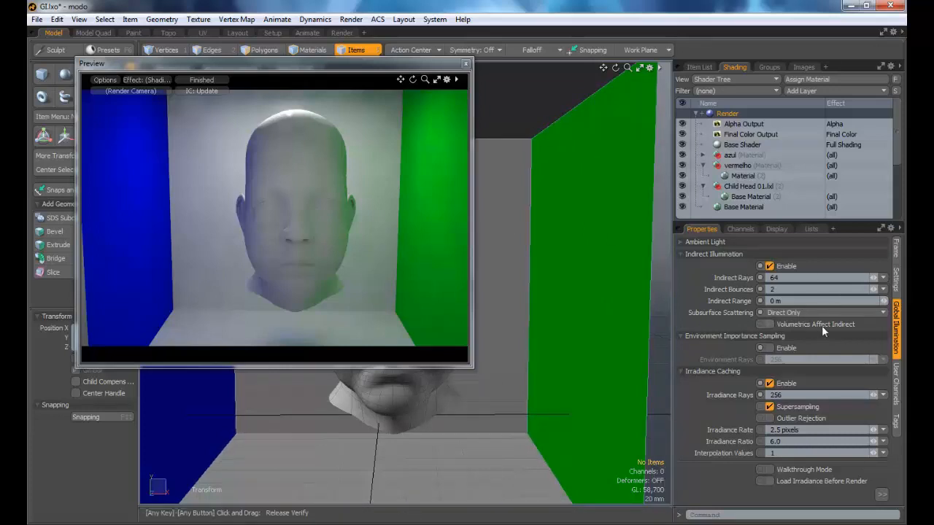
{"action": "left_click", "coordinate": [774, 323]}
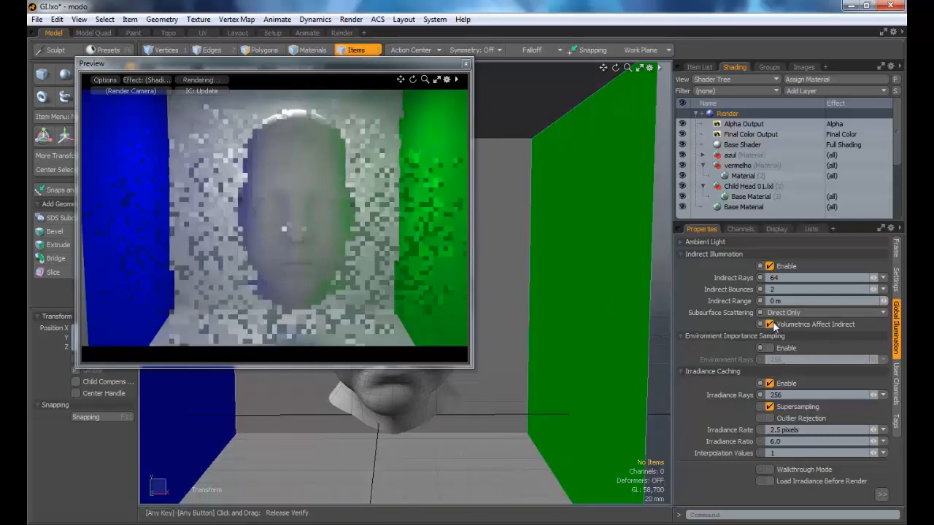
{"action": "left_click", "coordinate": [774, 324]}
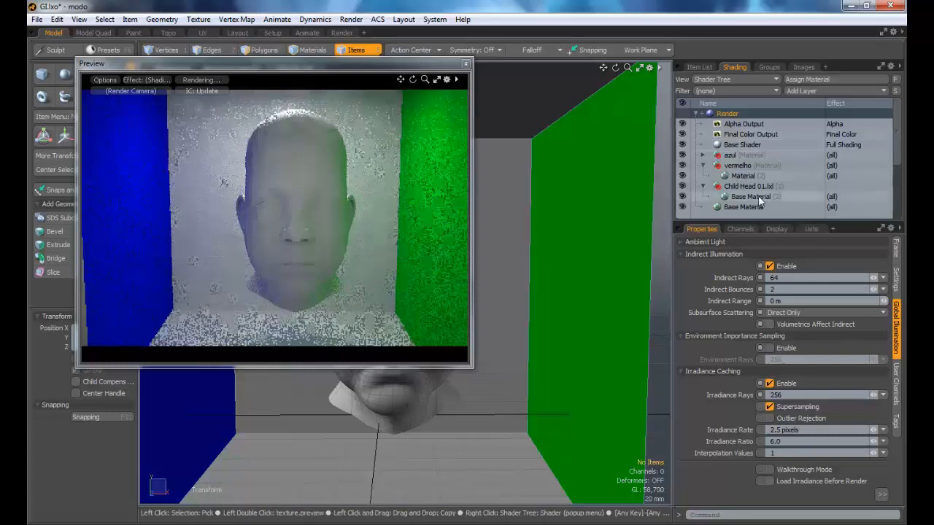
- Look through the shader tree's material, light and environment entries, and toggle Volumetrics Affect Indirect on and back off once more
{"action": "scroll", "coordinate": [902, 142], "scroll_direction": "down", "scroll_amount": 1}
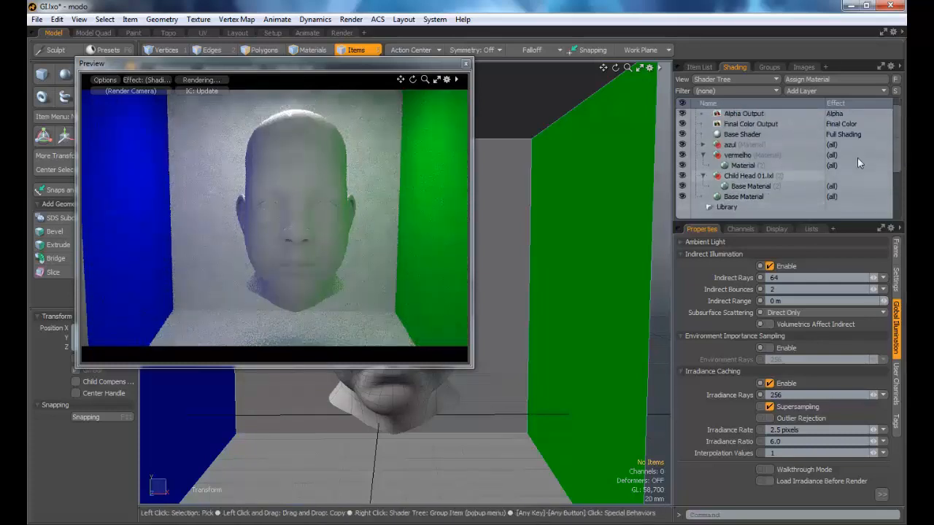
{"action": "scroll", "coordinate": [899, 159], "scroll_direction": "down", "scroll_amount": 5}
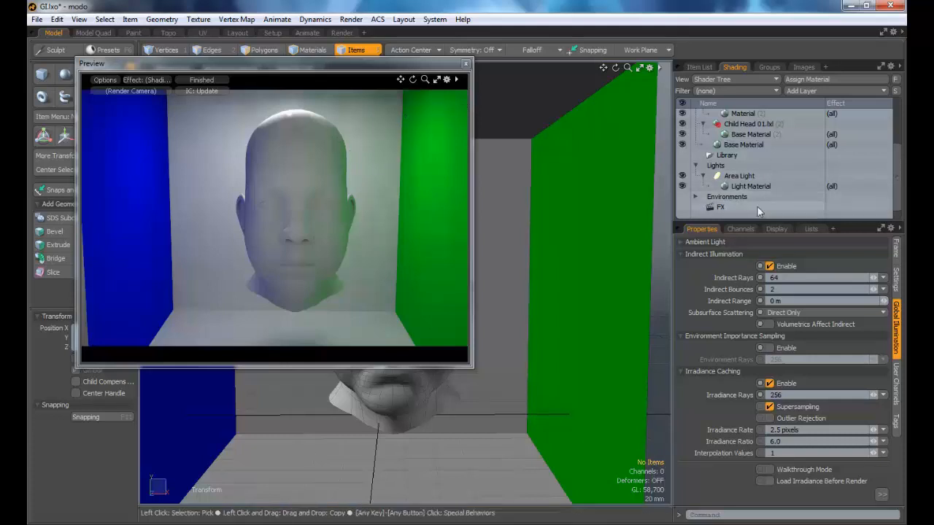
{"action": "left_click", "coordinate": [770, 325]}
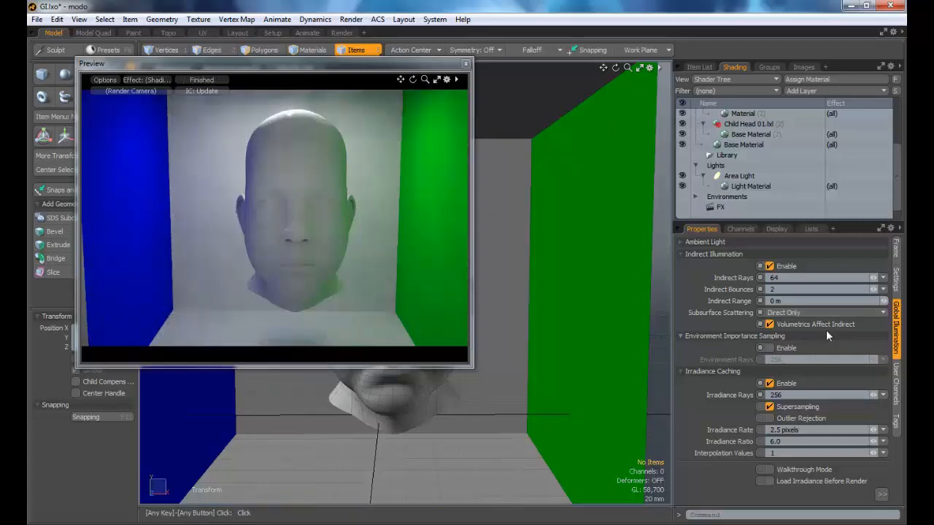
{"action": "left_click", "coordinate": [769, 325]}
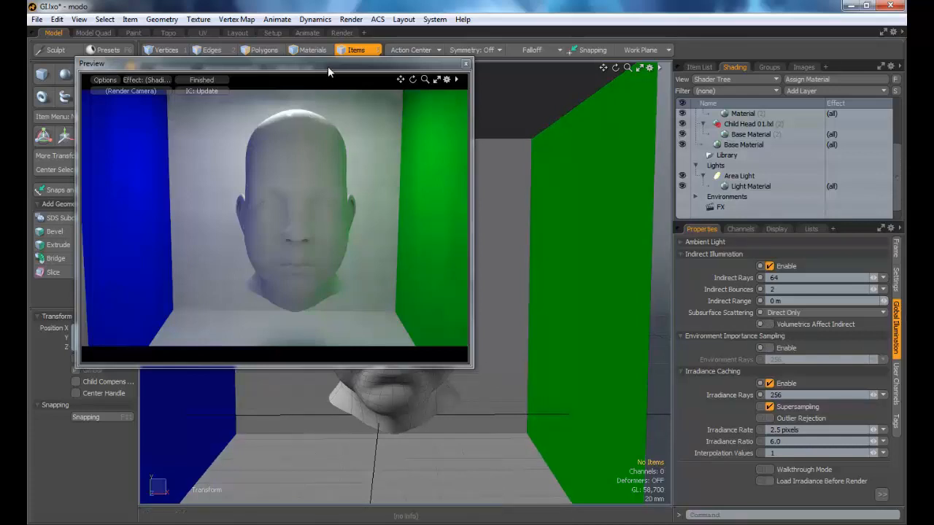
- Reposition the Preview window and compare the render with Irradiance Caching switched off and back on
{"action": "left_click_drag", "start_coordinate": [328, 66], "coordinate": [367, 87]}
{"action": "left_click_drag", "start_coordinate": [229, 90], "coordinate": [253, 90]}
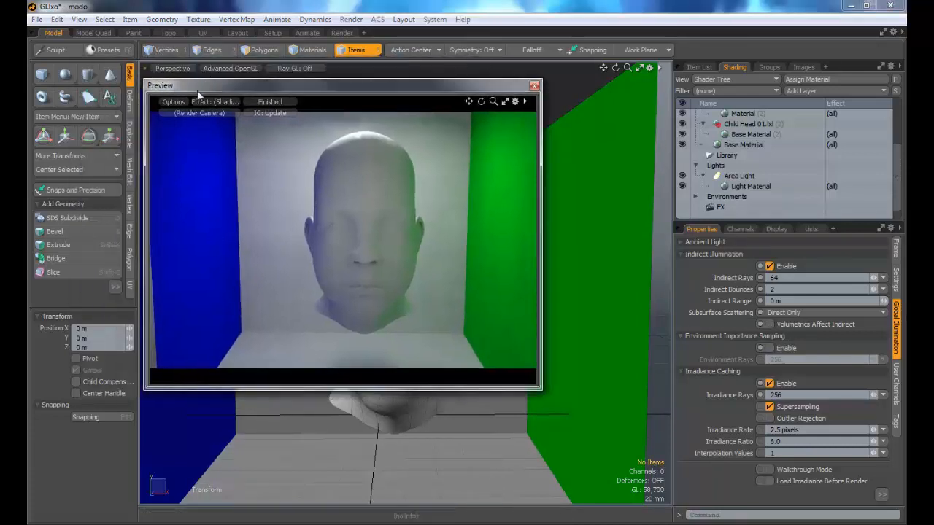
{"action": "left_click_drag", "start_coordinate": [311, 85], "coordinate": [309, 70]}
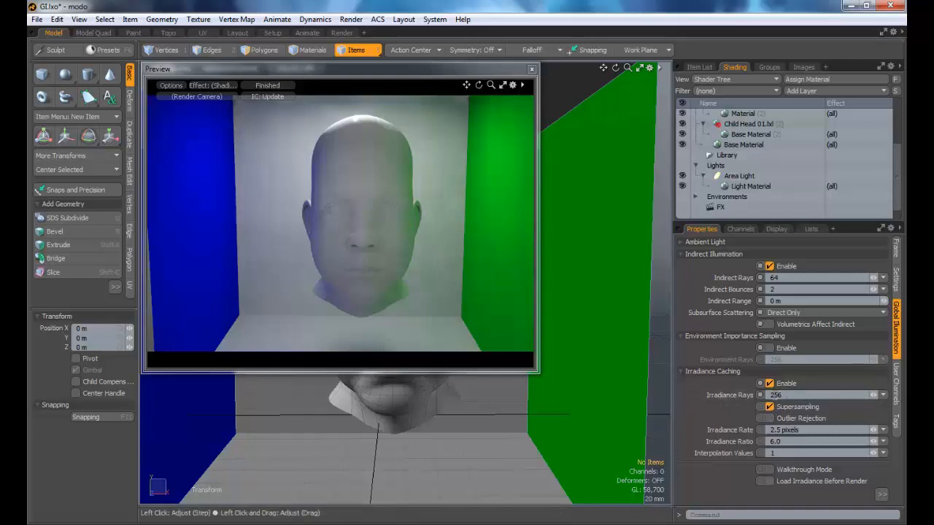
{"action": "left_click", "coordinate": [769, 383]}
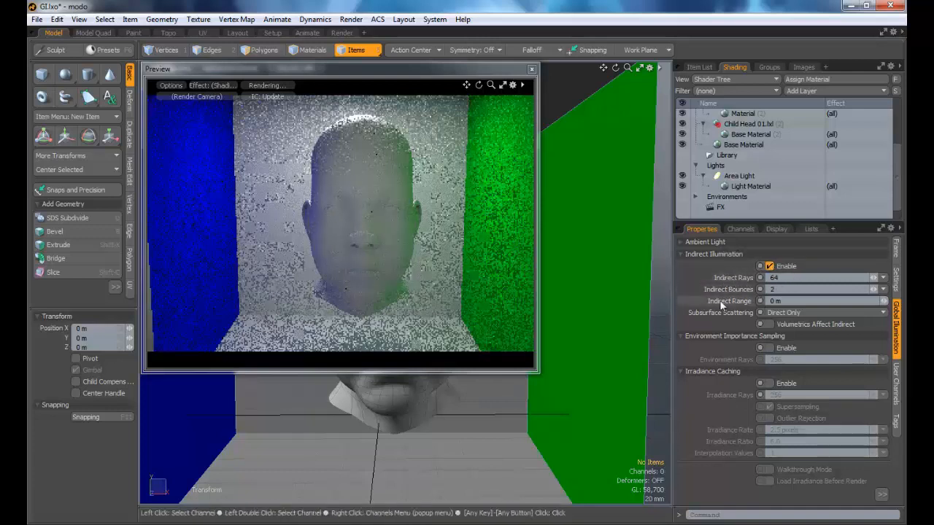
{"action": "left_click", "coordinate": [769, 384]}
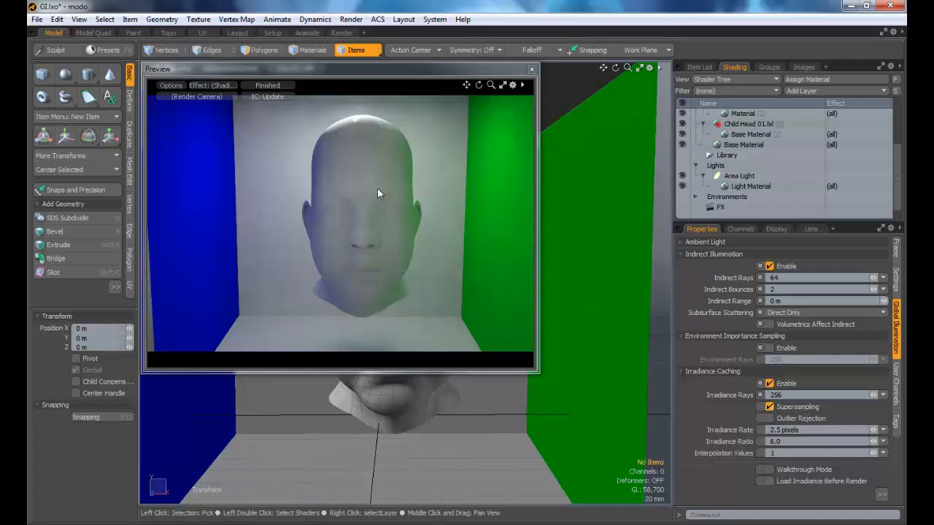
{"action": "left_click_drag", "start_coordinate": [305, 71], "coordinate": [348, 83]}
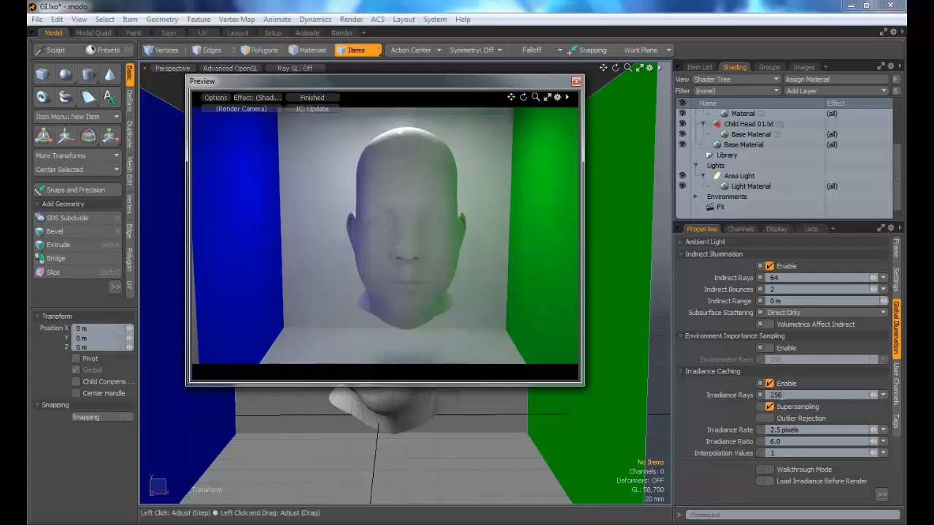
- Compare 100 and 256 Irradiance Rays in the preview, ending with the value at 100
{"action": "left_click", "coordinate": [722, 395]}
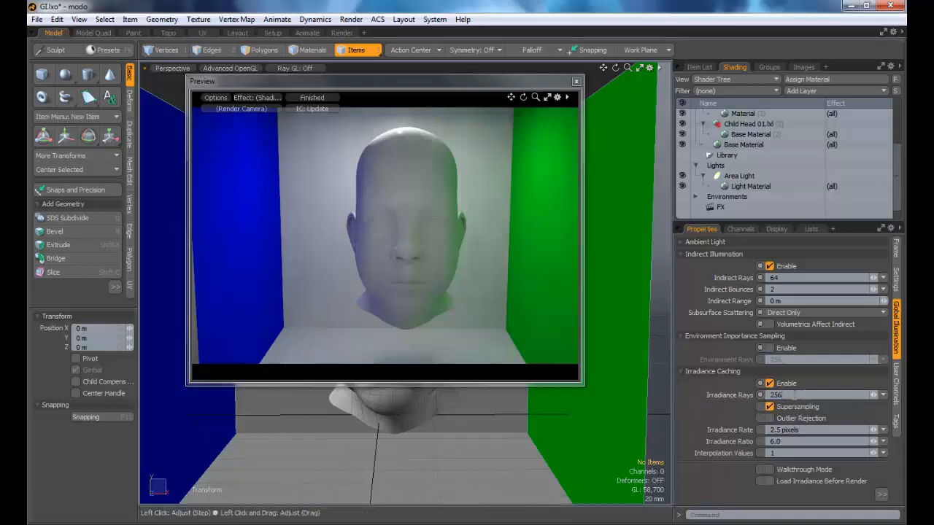
{"action": "left_click", "coordinate": [815, 395]}
{"action": "key", "text": "Tab"}
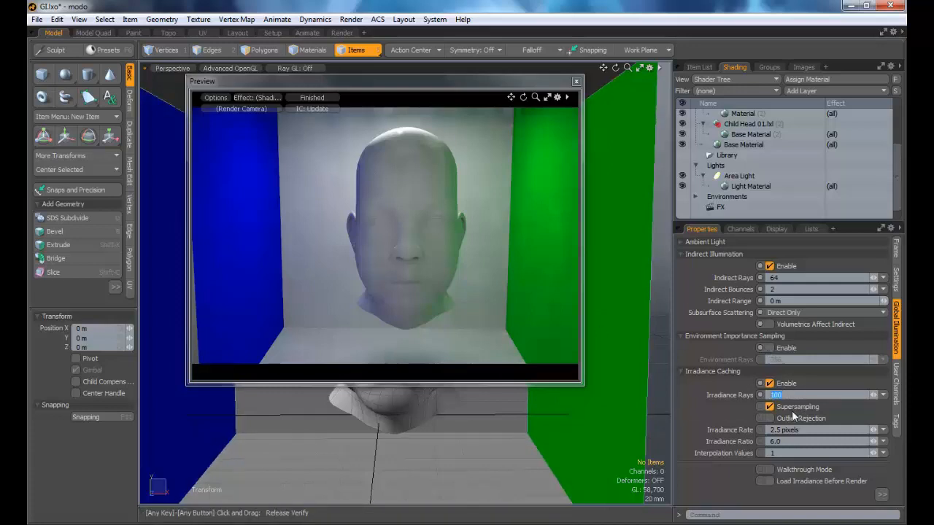
{"action": "type", "text": "256"}
{"action": "key", "text": "Tab"}
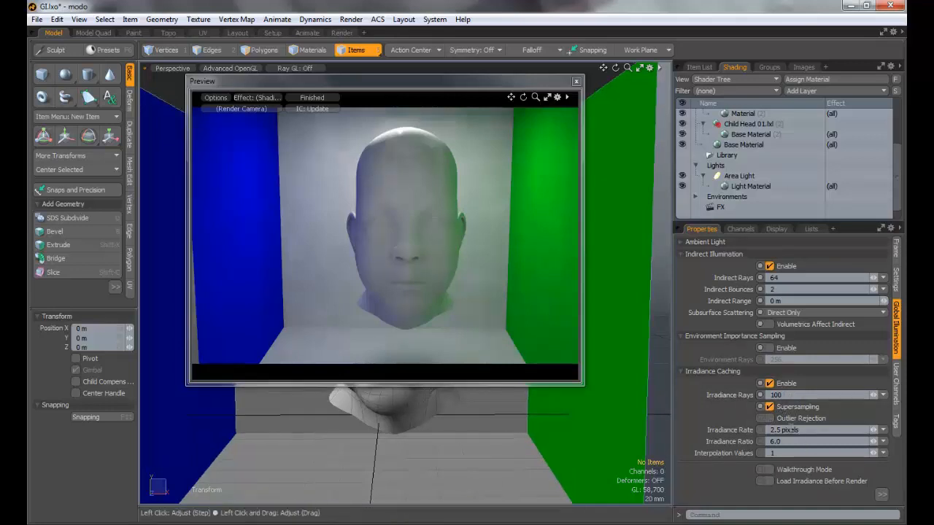
- Try 125 Irradiance Rays with Supersampling off, and restore 100 rays with Supersampling on
{"action": "left_click", "coordinate": [769, 406]}
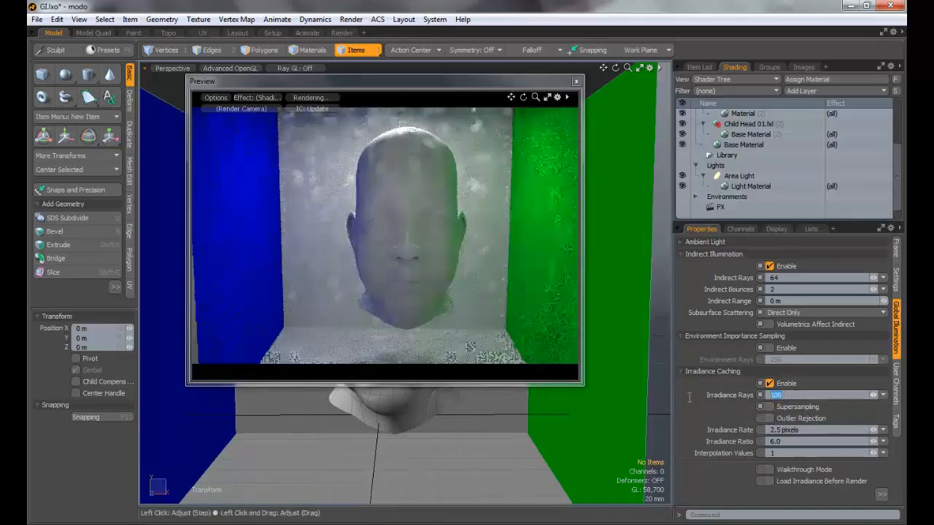
{"action": "type", "text": "125"}
{"action": "key", "text": "Return"}
{"action": "key", "text": "Tab"}
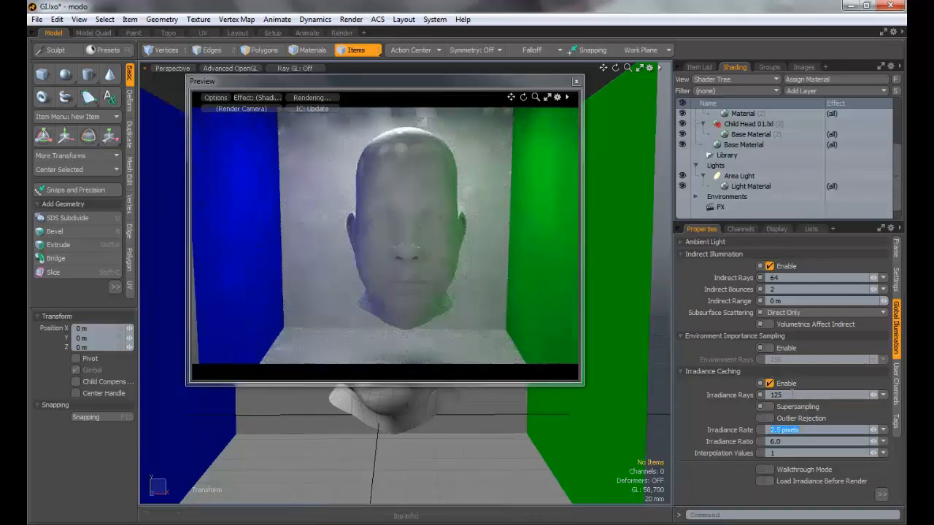
{"action": "key", "text": "shift+Tab"}
{"action": "type", "text": "1"}
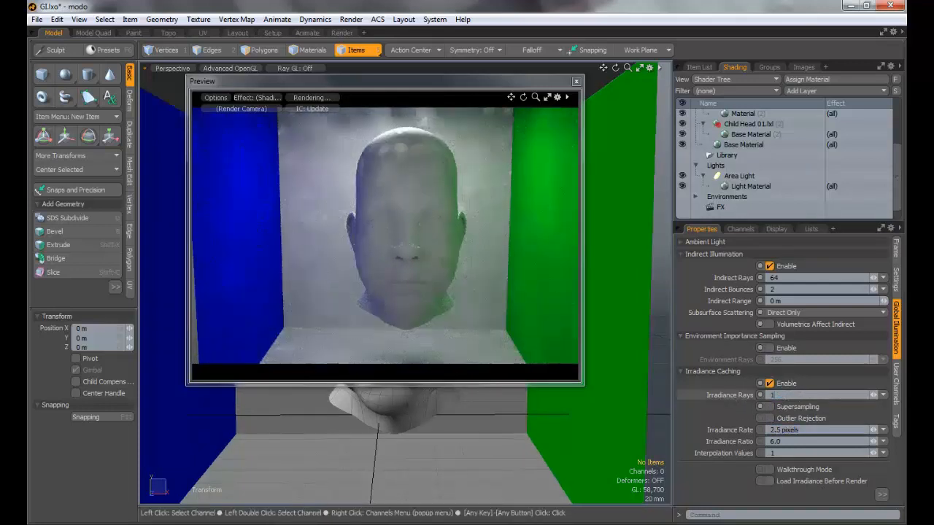
{"action": "type", "text": "00"}
{"action": "left_click", "coordinate": [769, 406]}
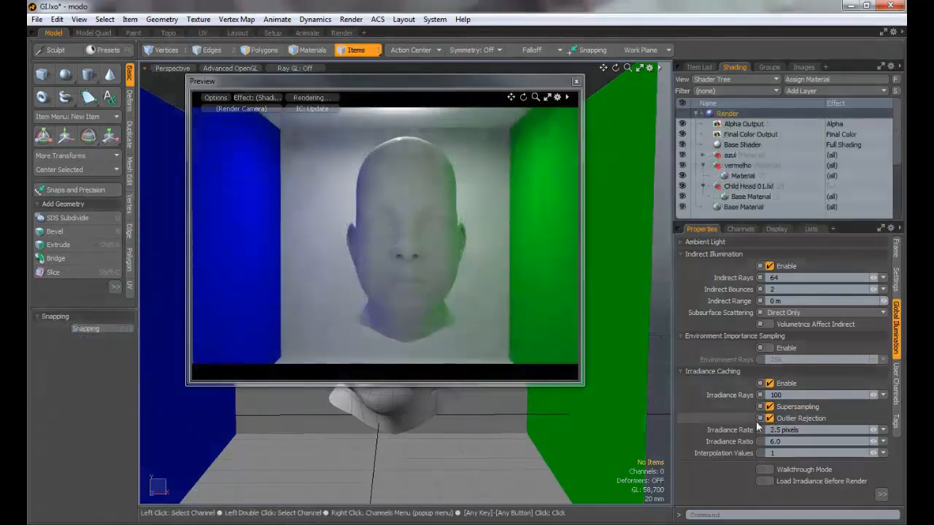
- Test Outlier Rejection together with Supersampling in the preview, leaving both options enabled
{"action": "left_click", "coordinate": [769, 418]}
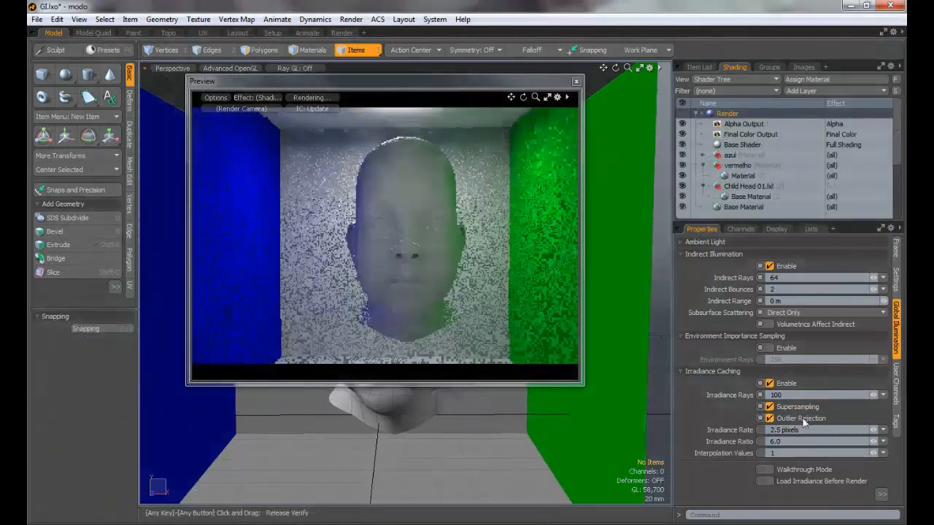
{"action": "left_click", "coordinate": [769, 407]}
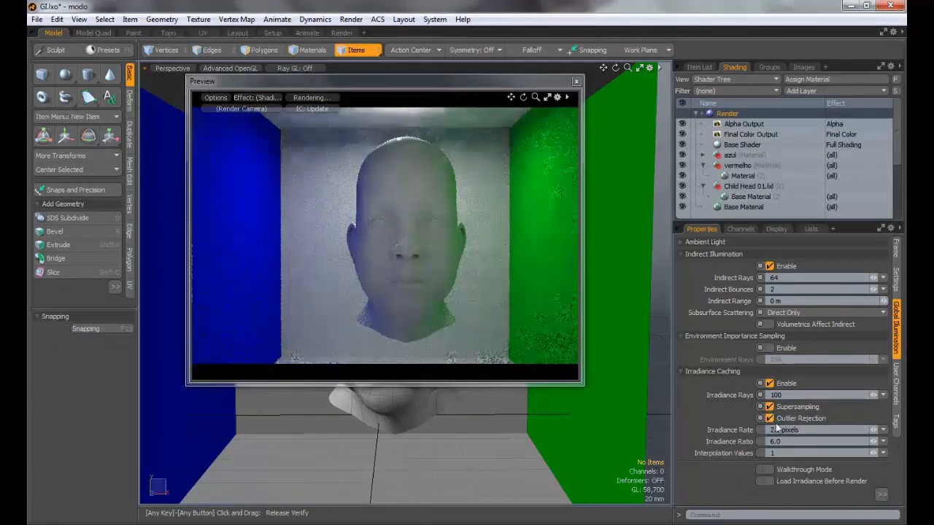